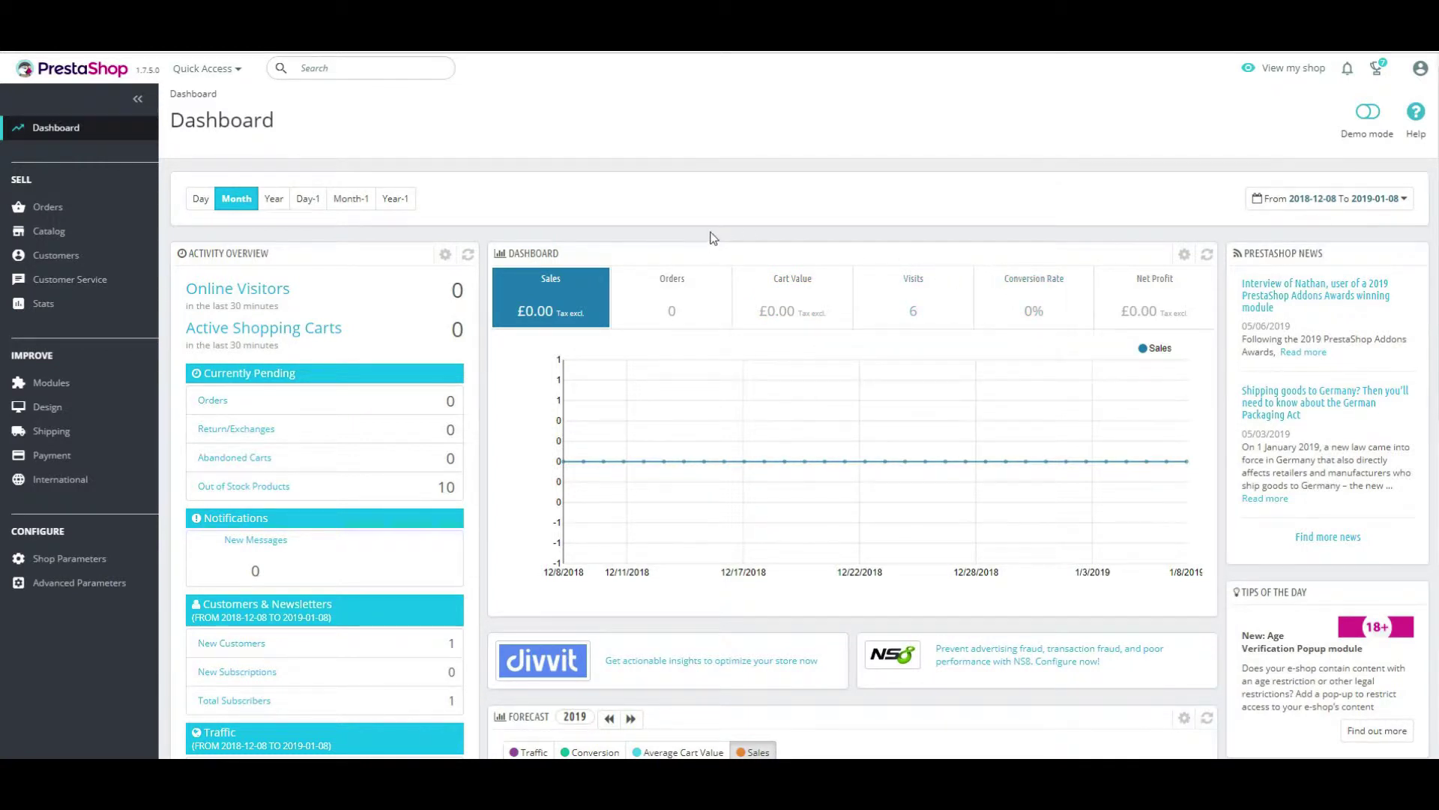
{"action": "scroll", "coordinate": [709, 242], "scroll_direction": "down", "scroll_amount": 2}
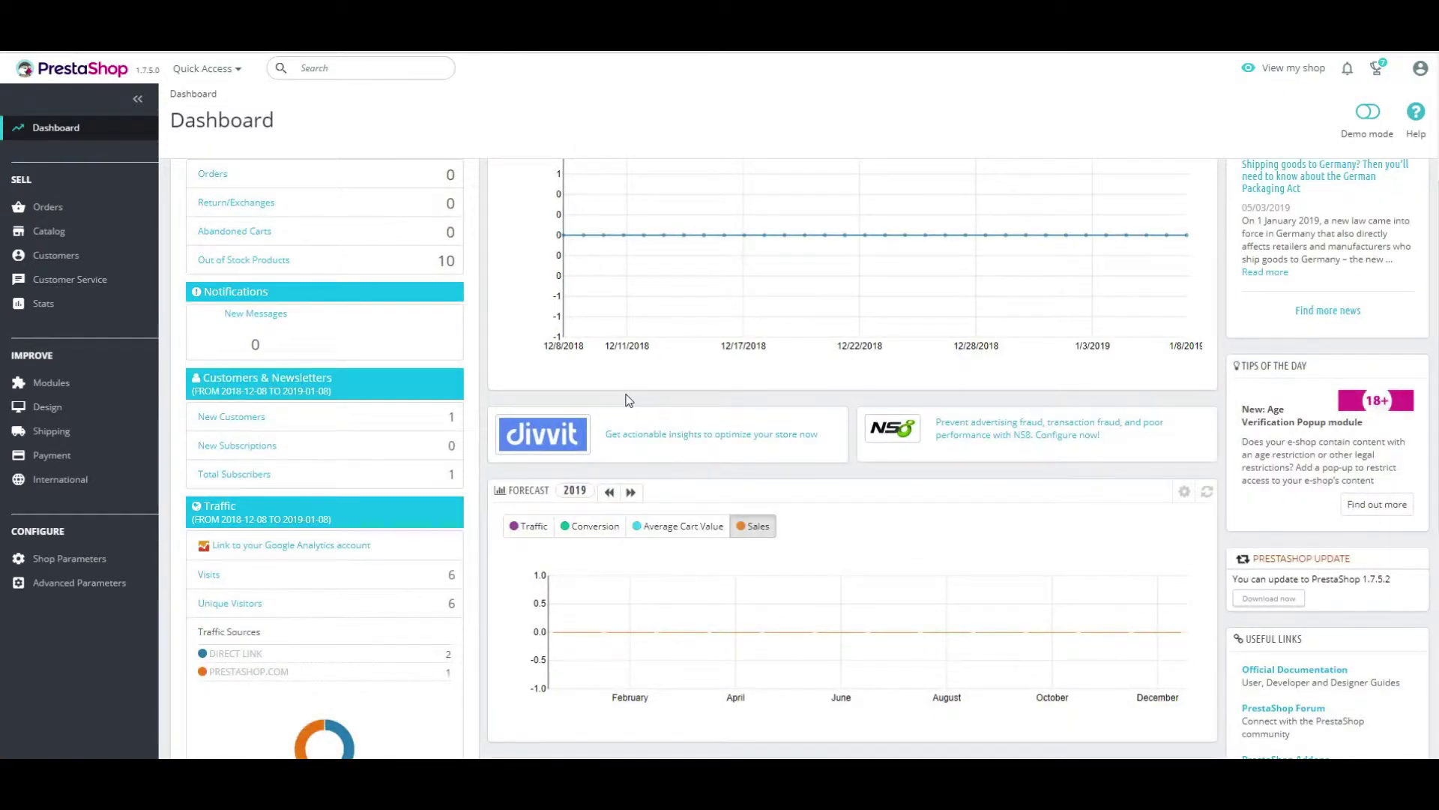
{"action": "scroll", "coordinate": [628, 400], "scroll_direction": "up", "scroll_amount": 2}
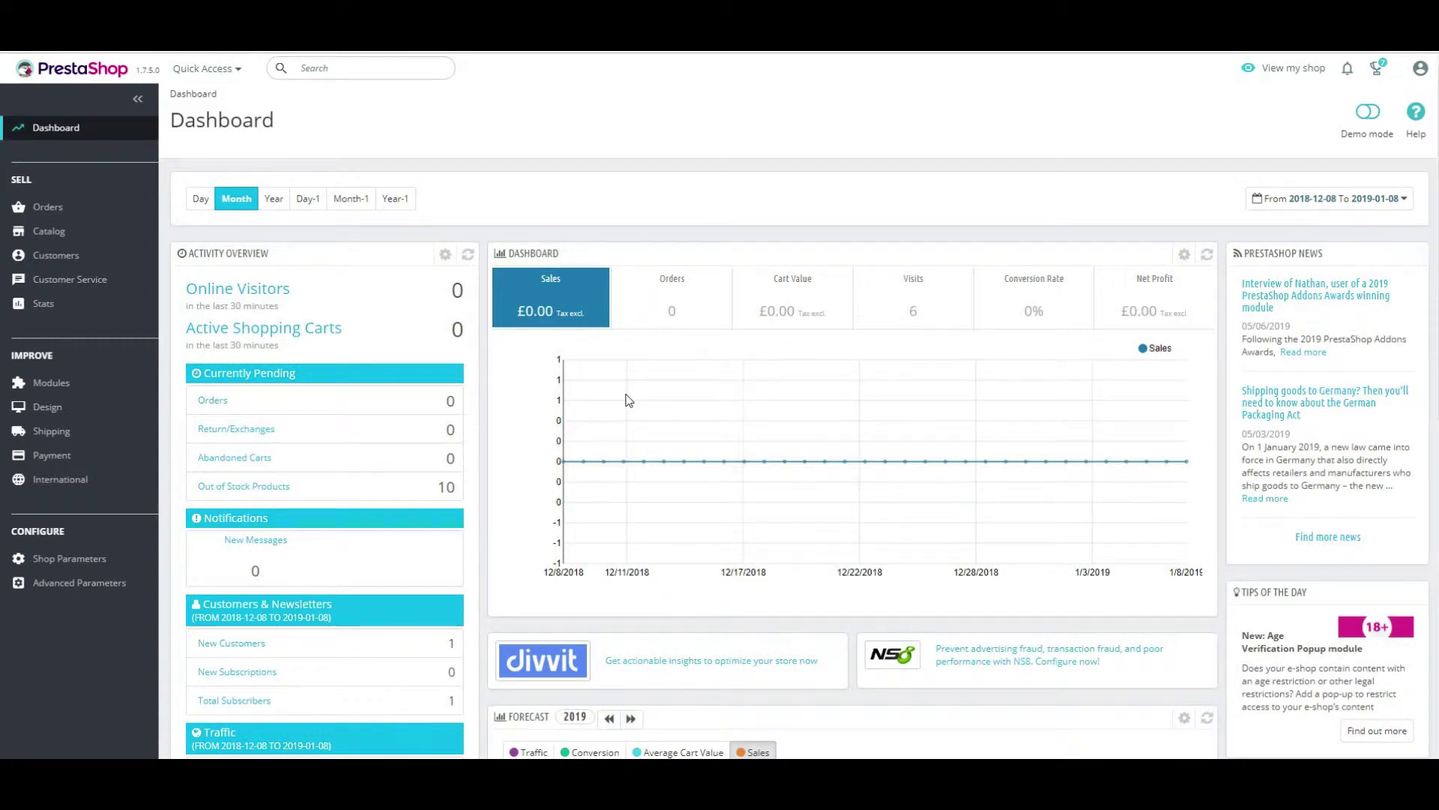
{"action": "scroll", "coordinate": [627, 401], "scroll_direction": "down", "scroll_amount": 2}
{"action": "scroll", "coordinate": [628, 401], "scroll_direction": "up", "scroll_amount": 2}
Go to Advanced Parameters > Team and switch from Employees to the Profiles list.
{"action": "left_click", "coordinate": [42, 591]}
{"action": "scroll", "coordinate": [42, 597], "scroll_direction": "down", "scroll_amount": 1}
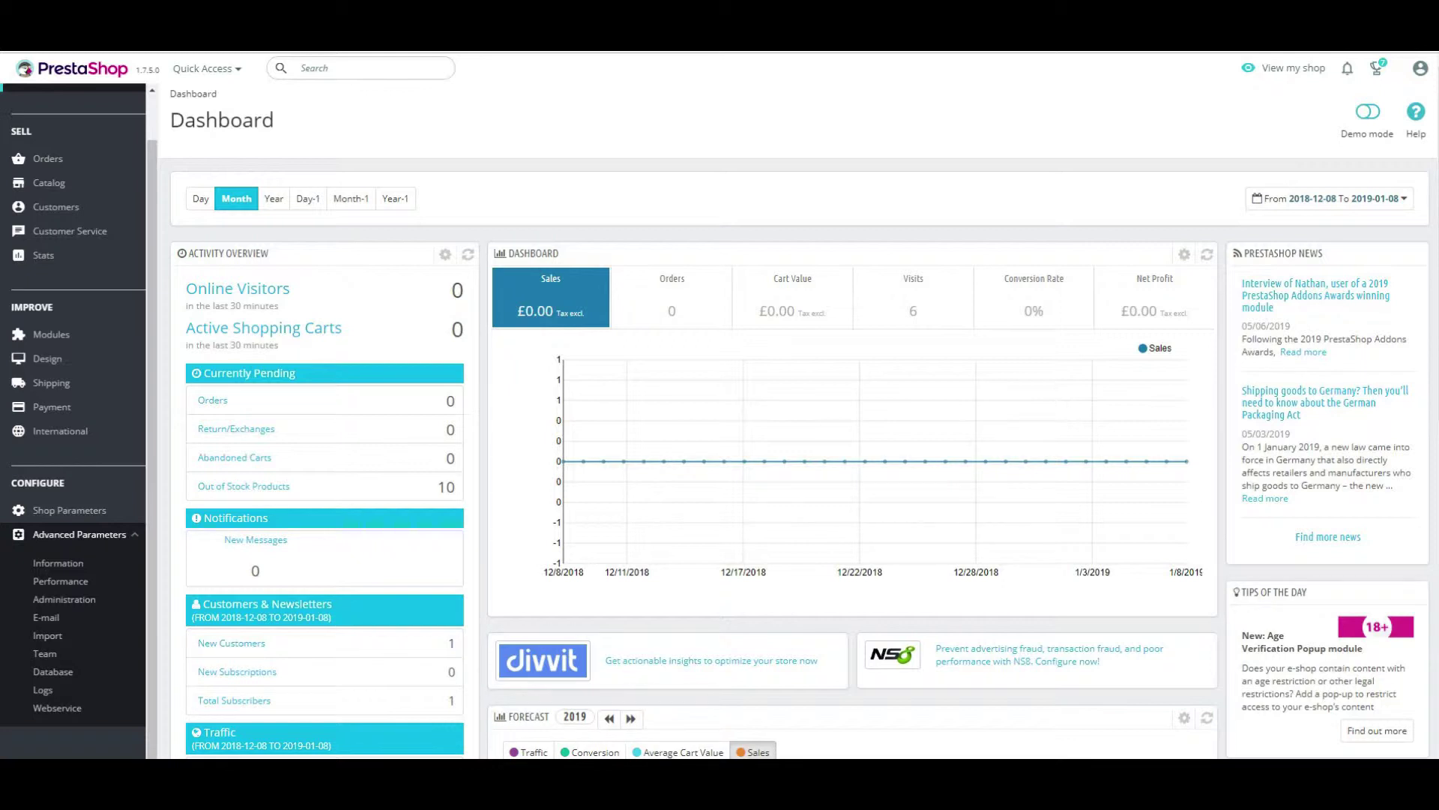
{"action": "left_click", "coordinate": [45, 656]}
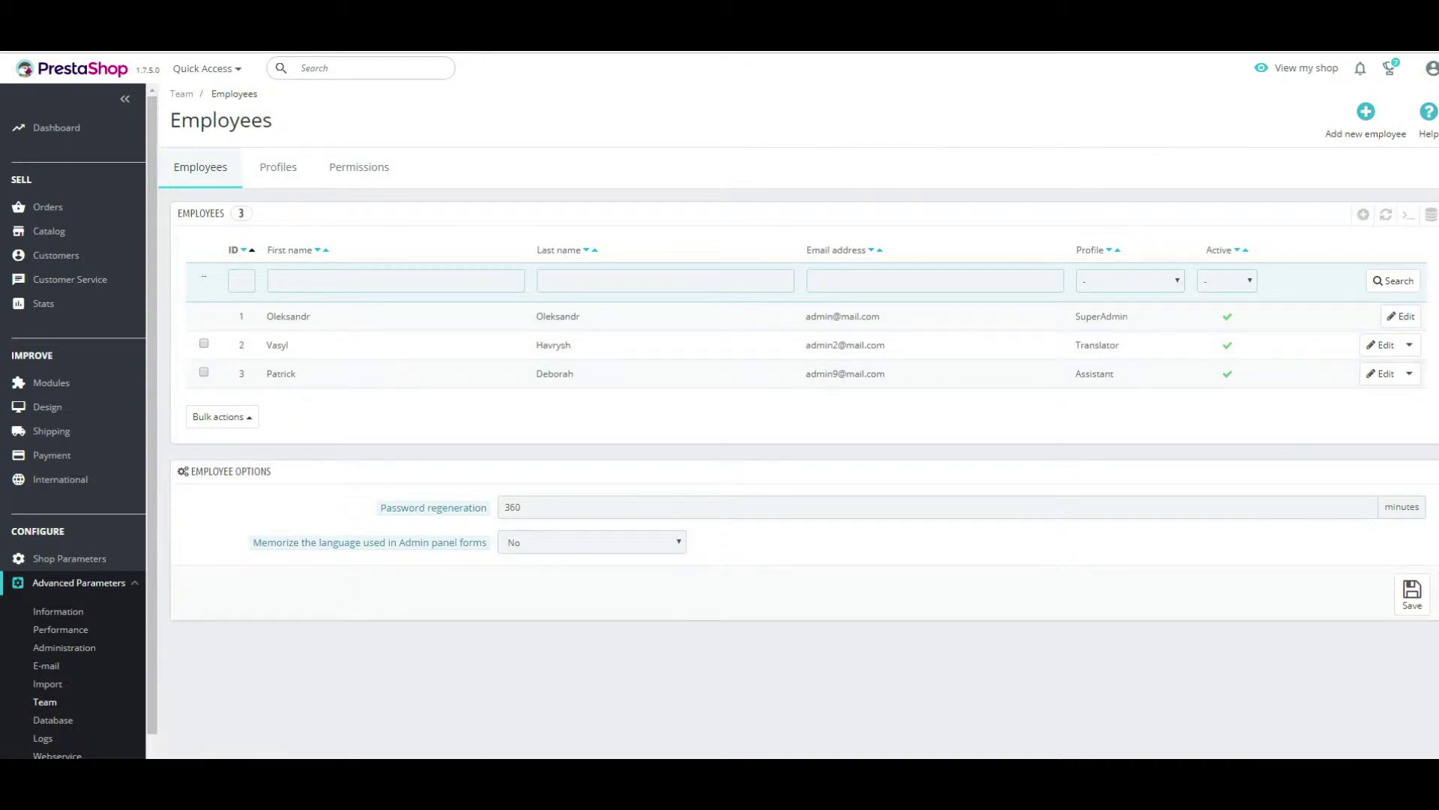
{"action": "left_click", "coordinate": [276, 178]}
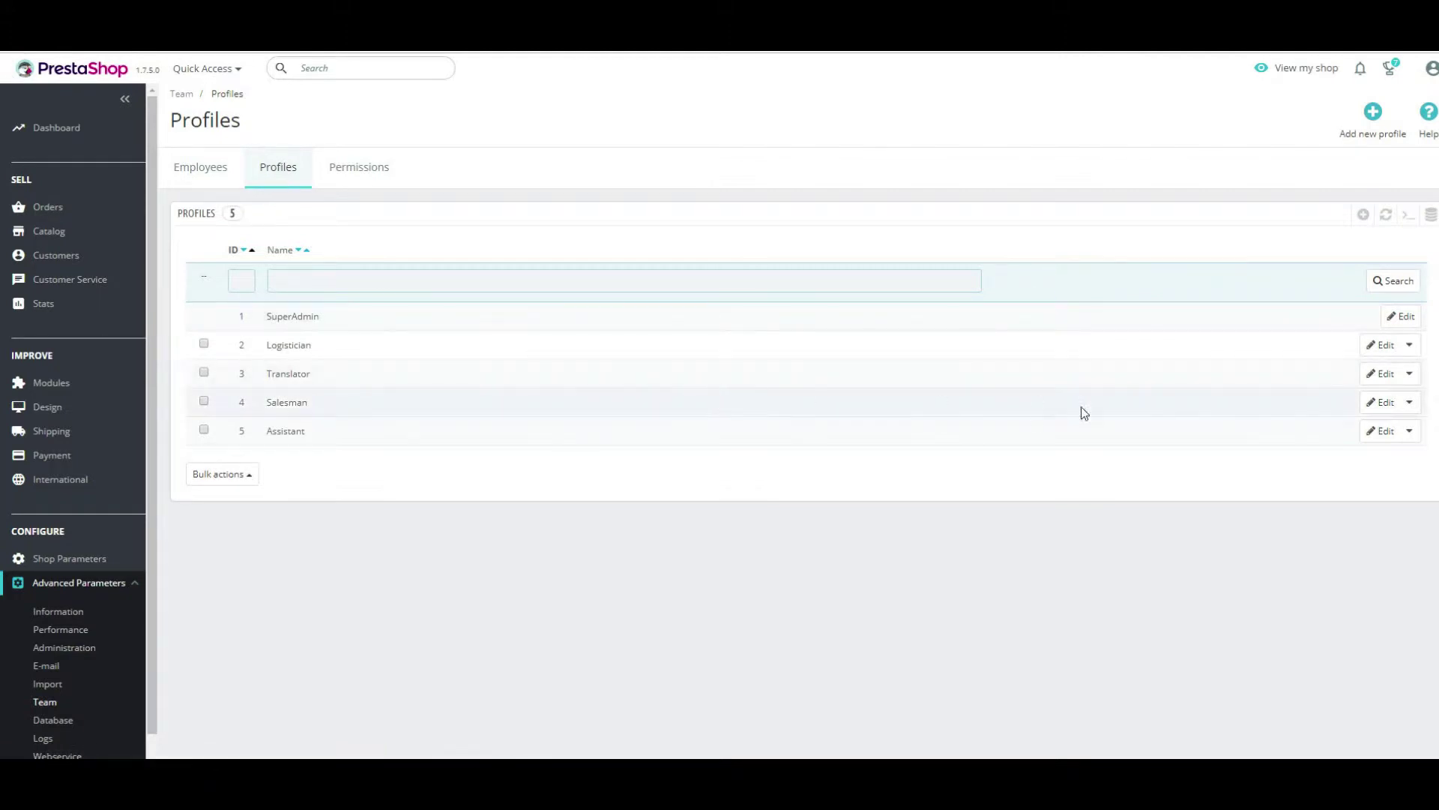
Add a new profile named 'test role', save it, and move on to Permissions.
{"action": "left_click", "coordinate": [1367, 219]}
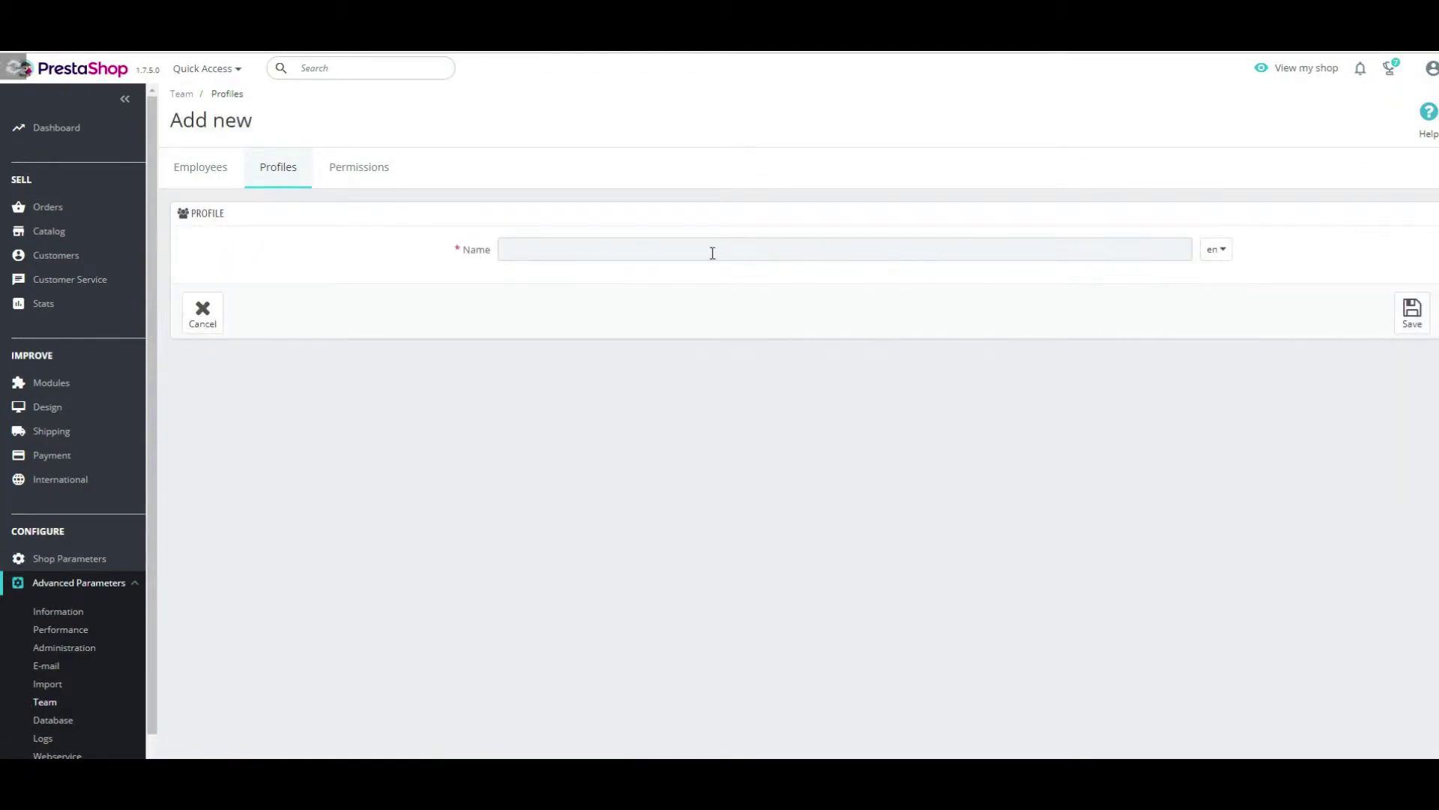
{"action": "left_click", "coordinate": [706, 253]}
{"action": "type", "text": "test role"}
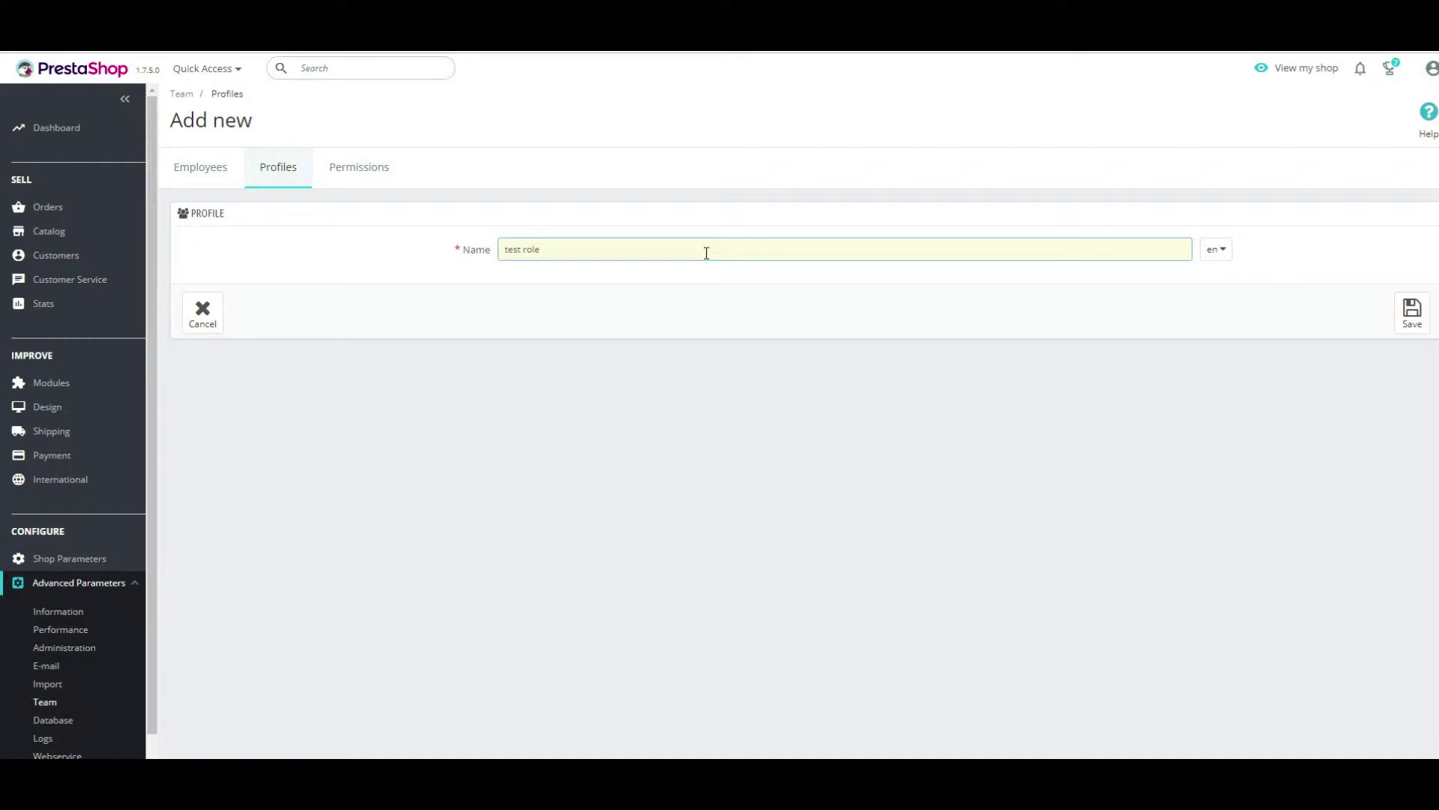
{"action": "left_click", "coordinate": [1074, 309]}
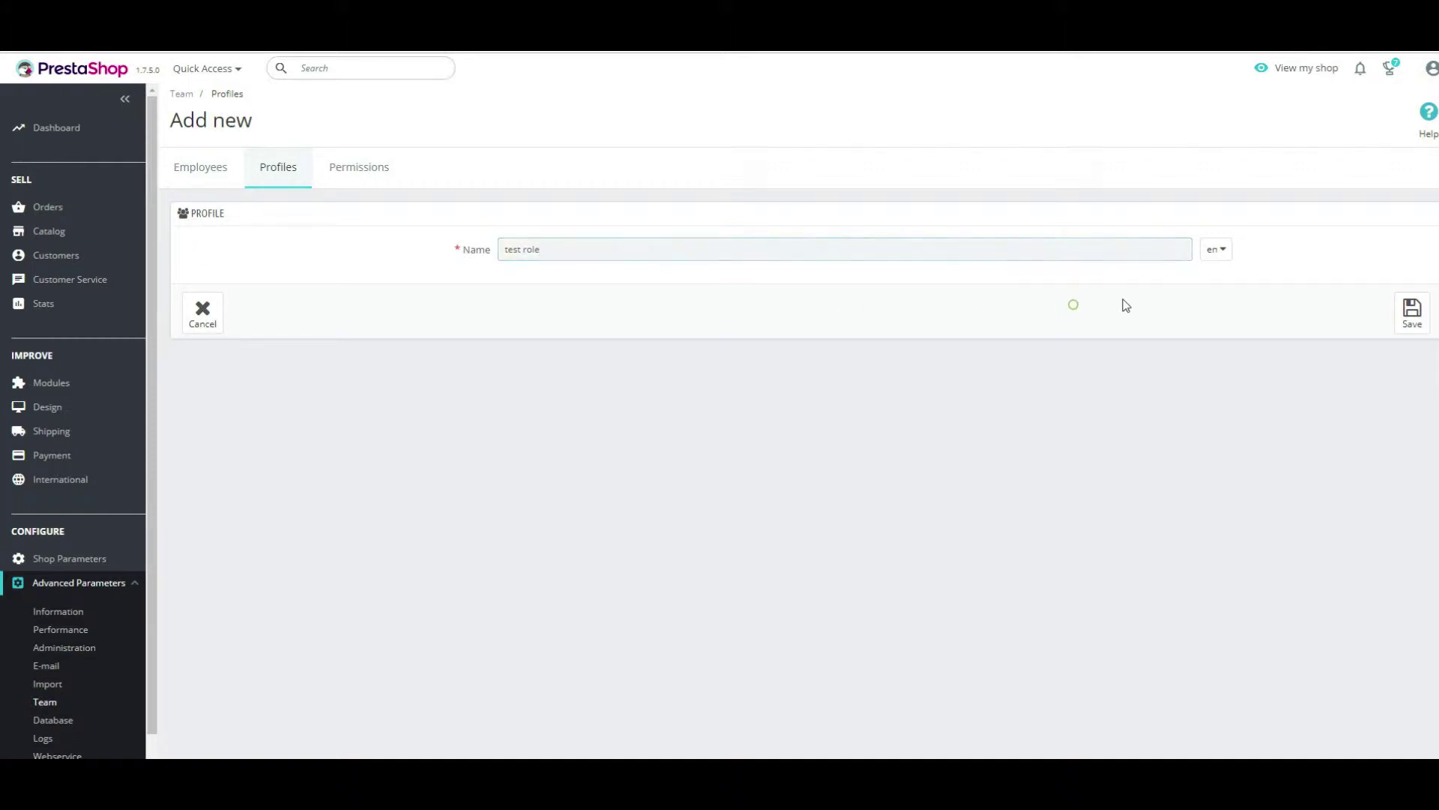
{"action": "left_click", "coordinate": [1416, 322]}
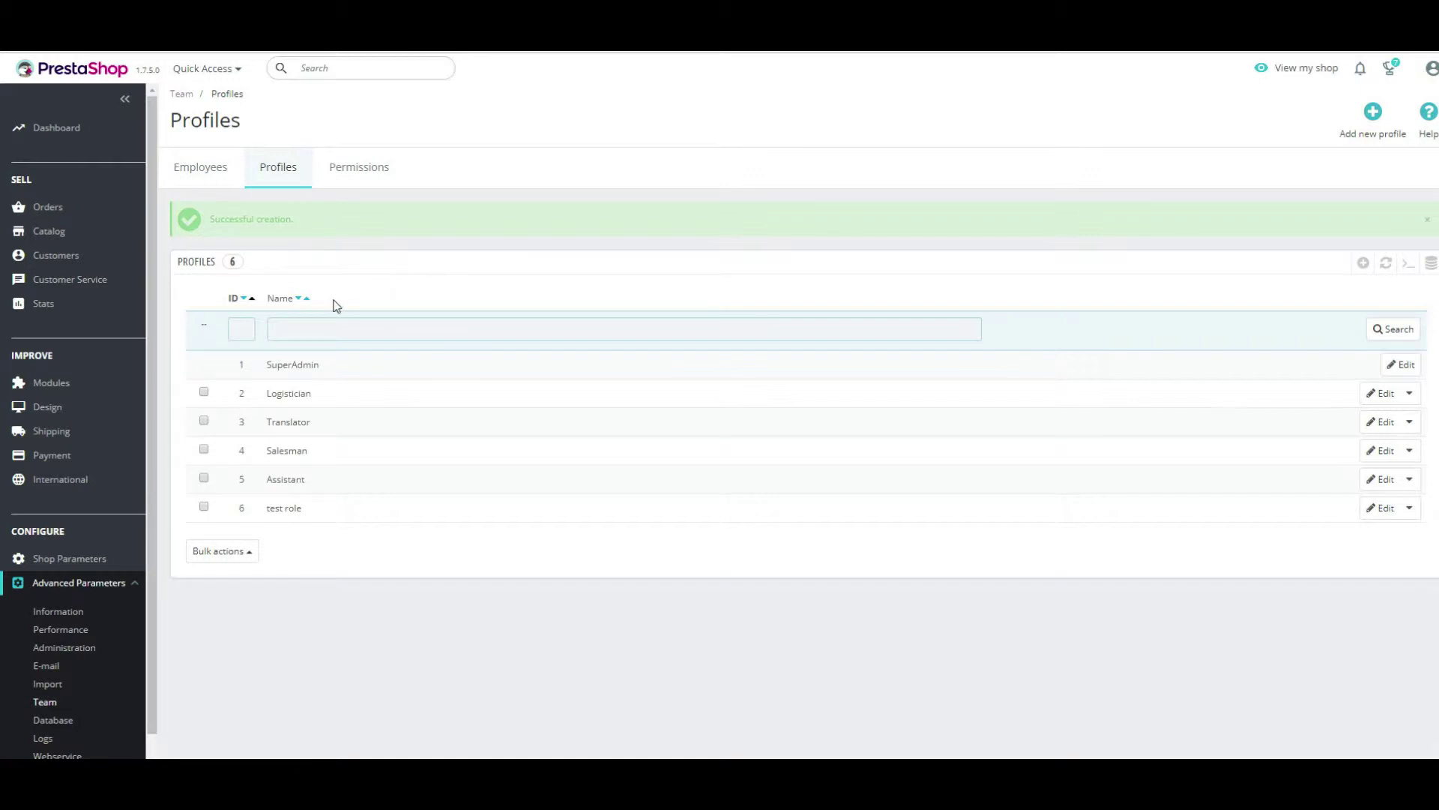
{"action": "left_click", "coordinate": [357, 171]}
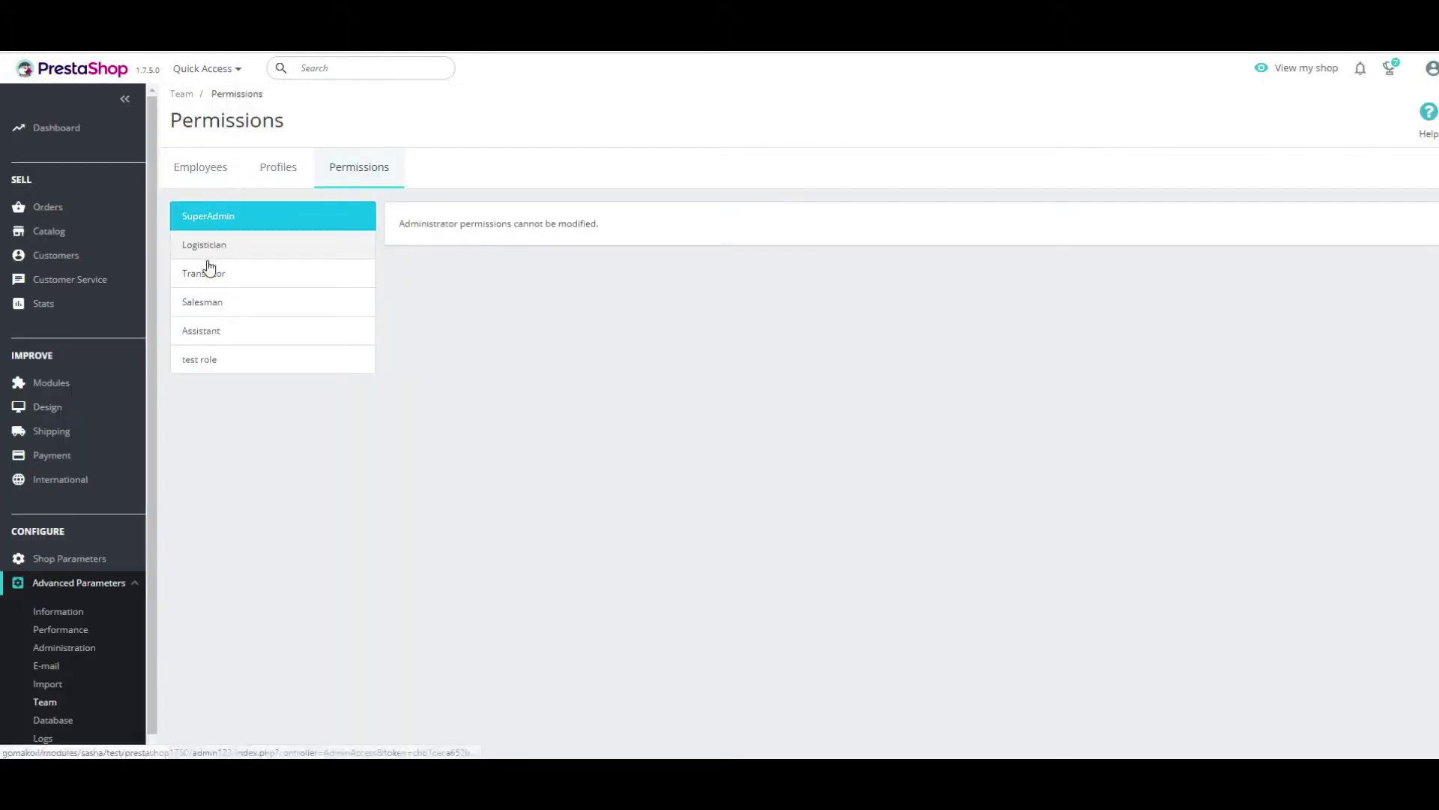
Select 'test role' and grant View and Add on all menu pages via the header checkboxes.
{"action": "left_click", "coordinate": [208, 367]}
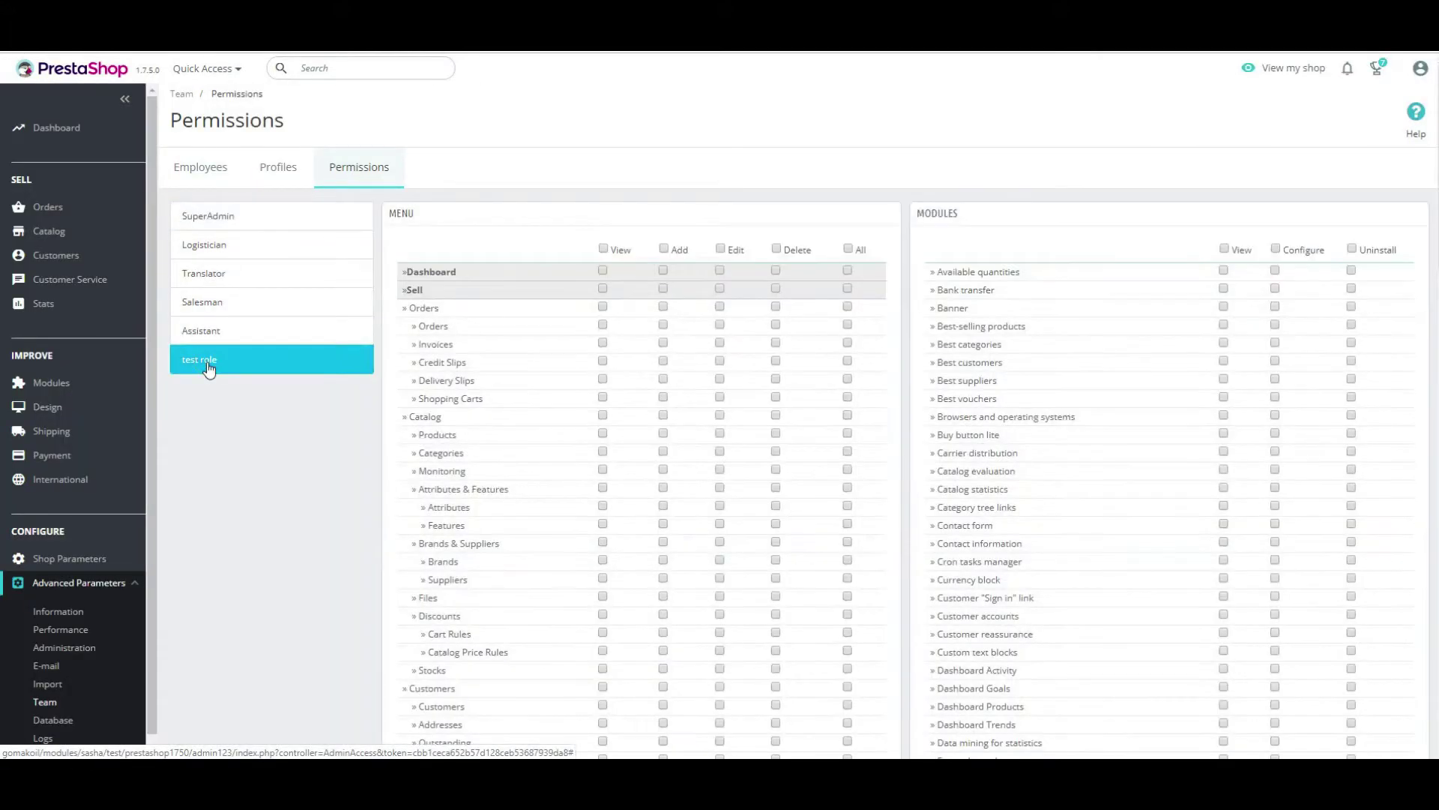
{"action": "left_click", "coordinate": [603, 248]}
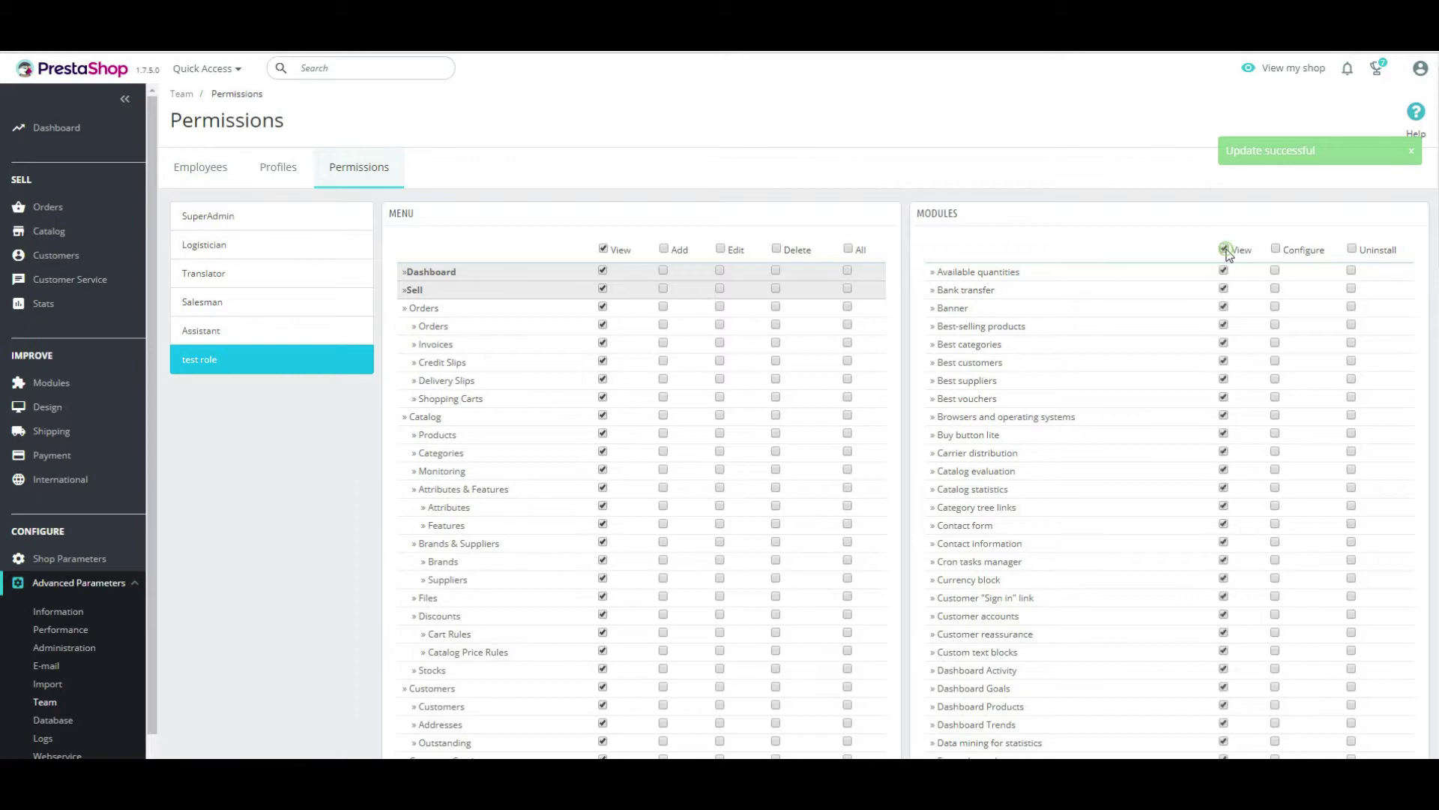
{"action": "scroll", "coordinate": [674, 405], "scroll_direction": "down", "scroll_amount": 3}
{"action": "scroll", "coordinate": [618, 425], "scroll_direction": "down", "scroll_amount": 2}
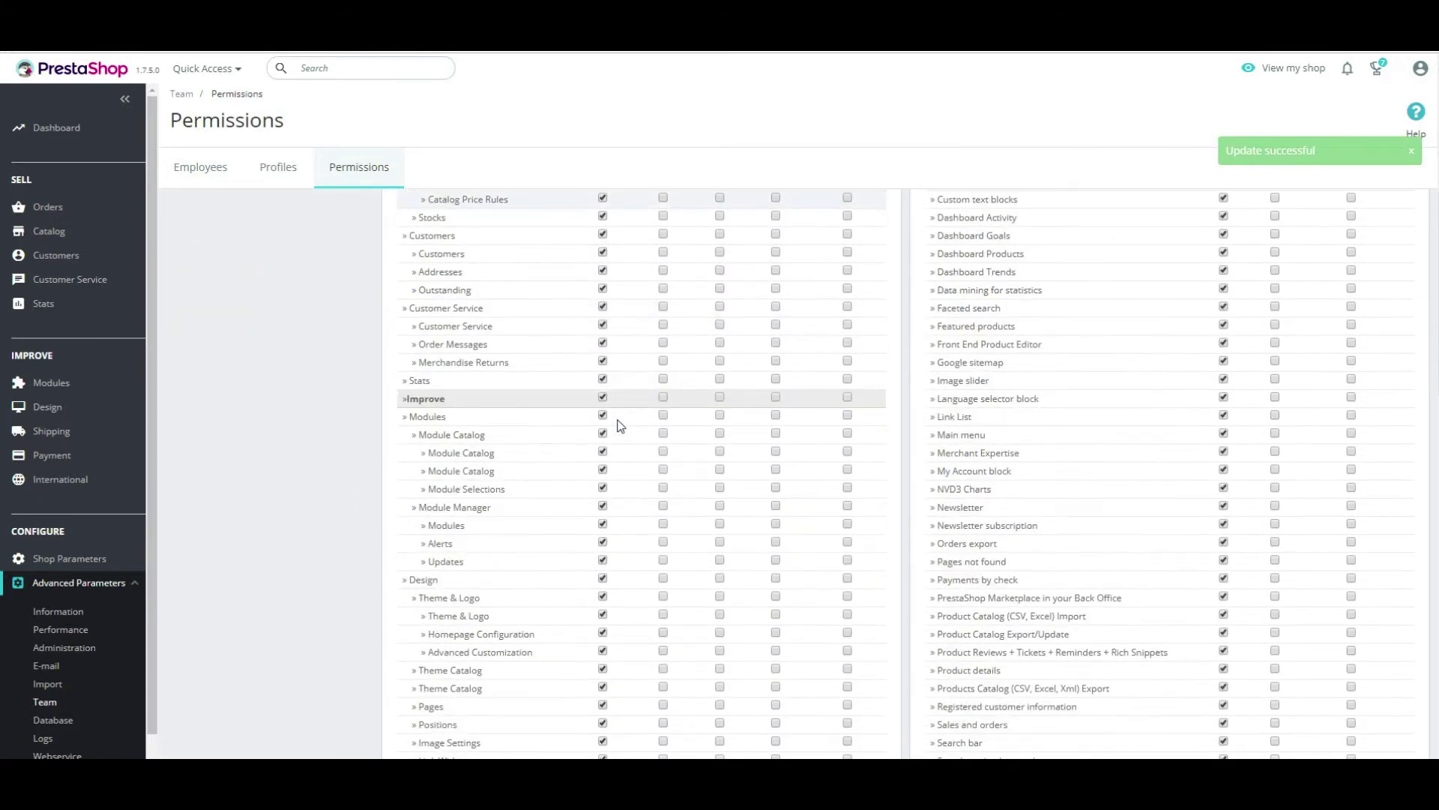
{"action": "scroll", "coordinate": [617, 426], "scroll_direction": "down", "scroll_amount": 3}
{"action": "scroll", "coordinate": [617, 425], "scroll_direction": "down", "scroll_amount": 3}
{"action": "scroll", "coordinate": [621, 425], "scroll_direction": "down", "scroll_amount": 3}
{"action": "scroll", "coordinate": [623, 424], "scroll_direction": "down", "scroll_amount": 2}
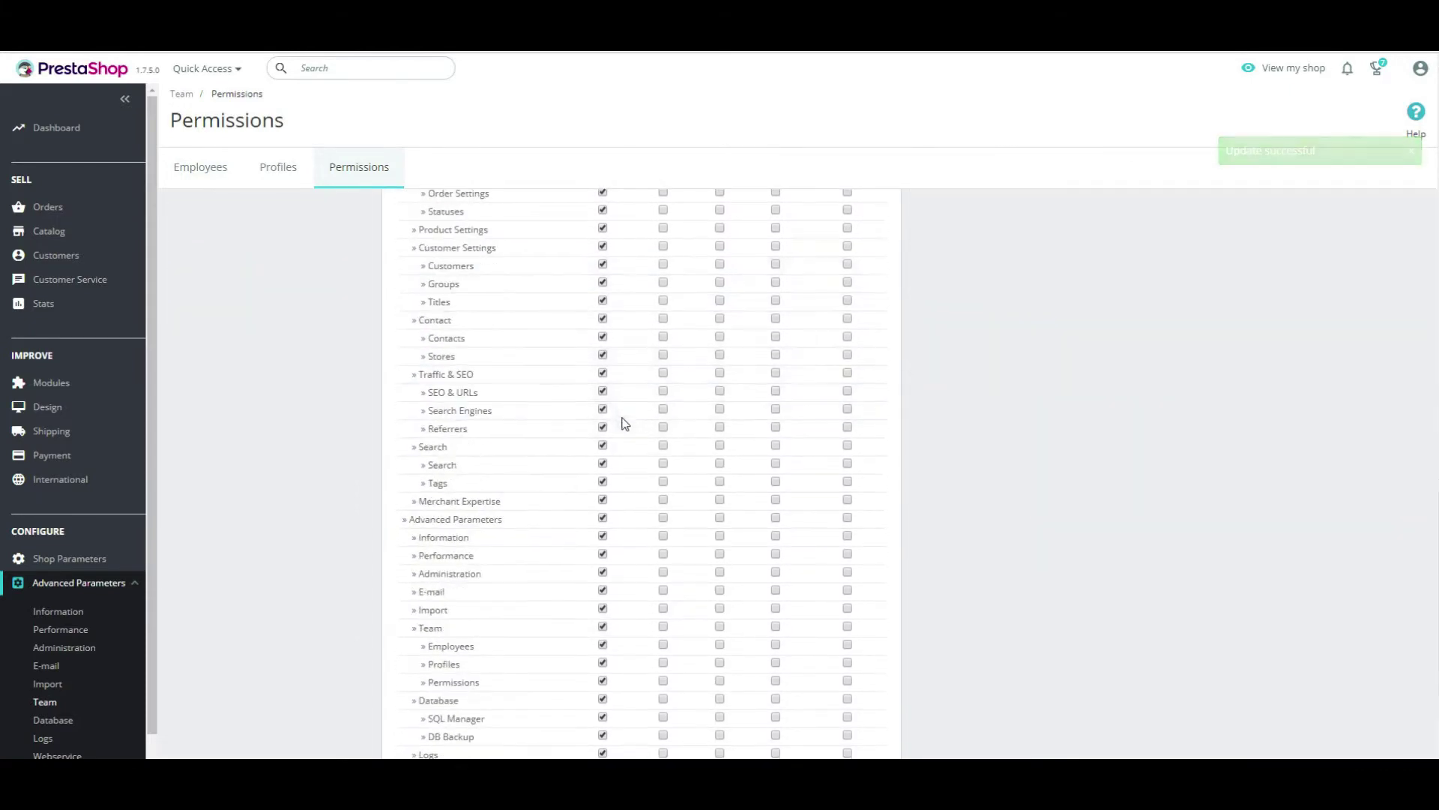
{"action": "scroll", "coordinate": [623, 423], "scroll_direction": "down", "scroll_amount": 2}
{"action": "scroll", "coordinate": [623, 424], "scroll_direction": "up", "scroll_amount": 10}
{"action": "scroll", "coordinate": [623, 424], "scroll_direction": "up", "scroll_amount": 5}
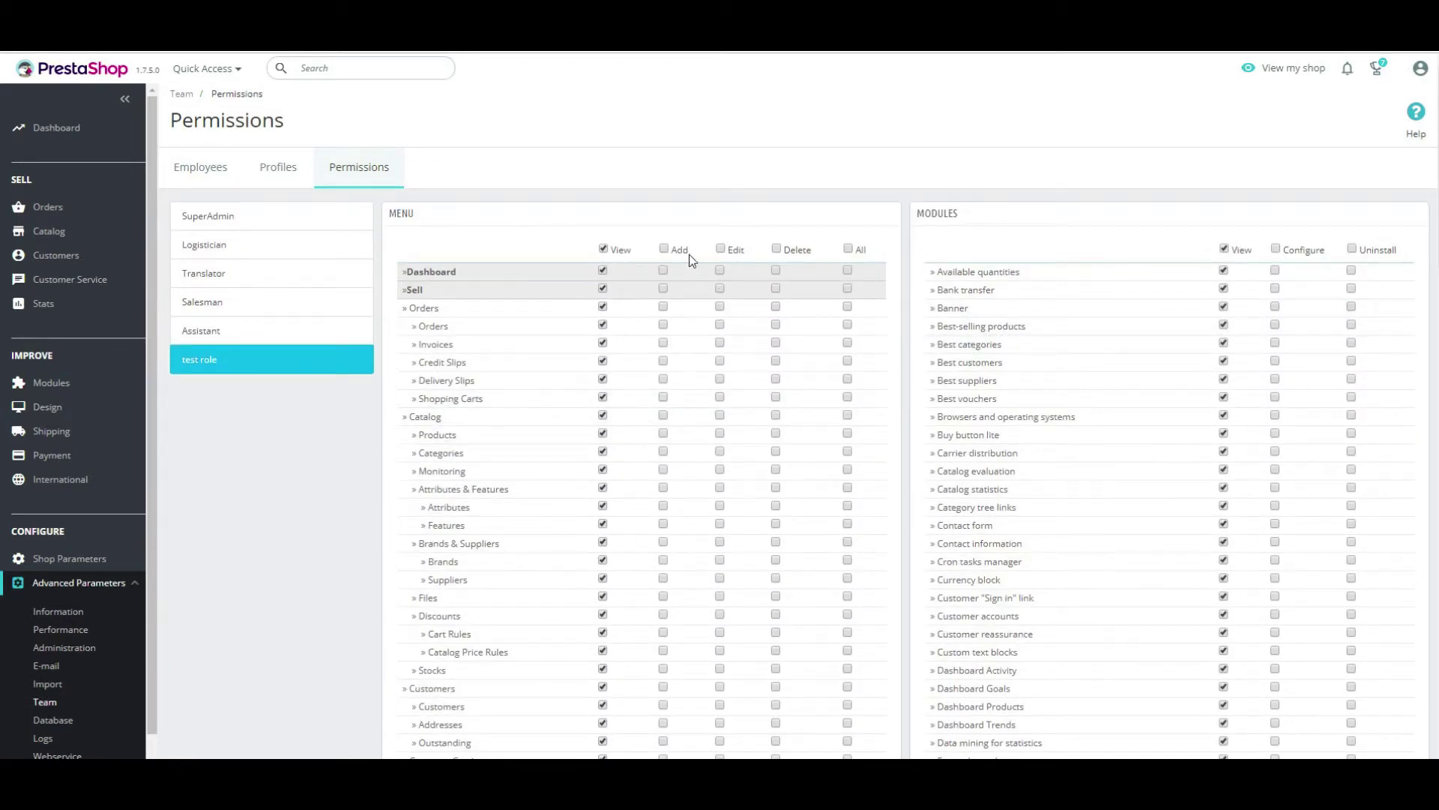
{"action": "left_click", "coordinate": [663, 249]}
{"action": "left_click", "coordinate": [208, 177]}
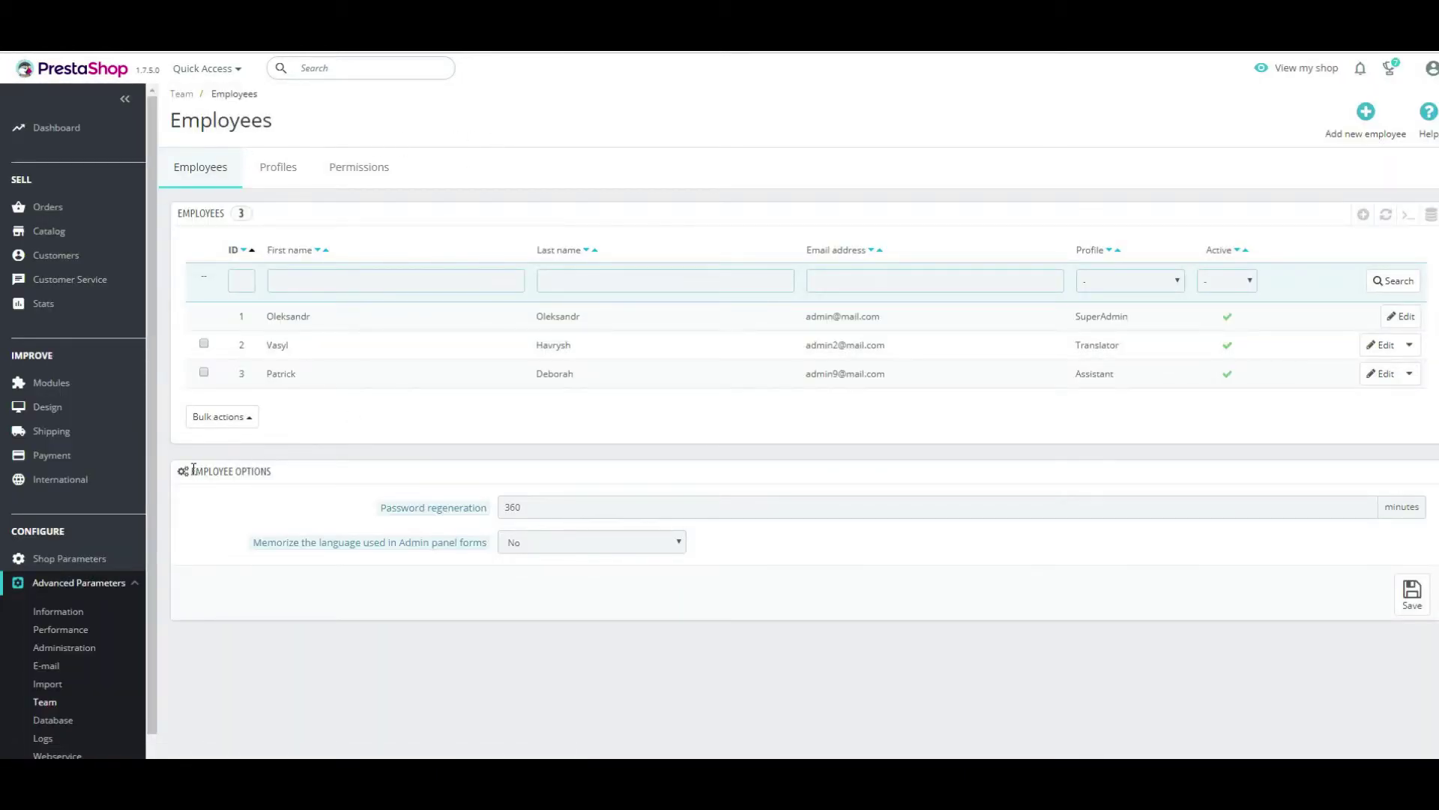
{"action": "left_click_drag", "start_coordinate": [194, 470], "coordinate": [275, 473]}
{"action": "left_click", "coordinate": [312, 479]}
{"action": "left_click", "coordinate": [1365, 217]}
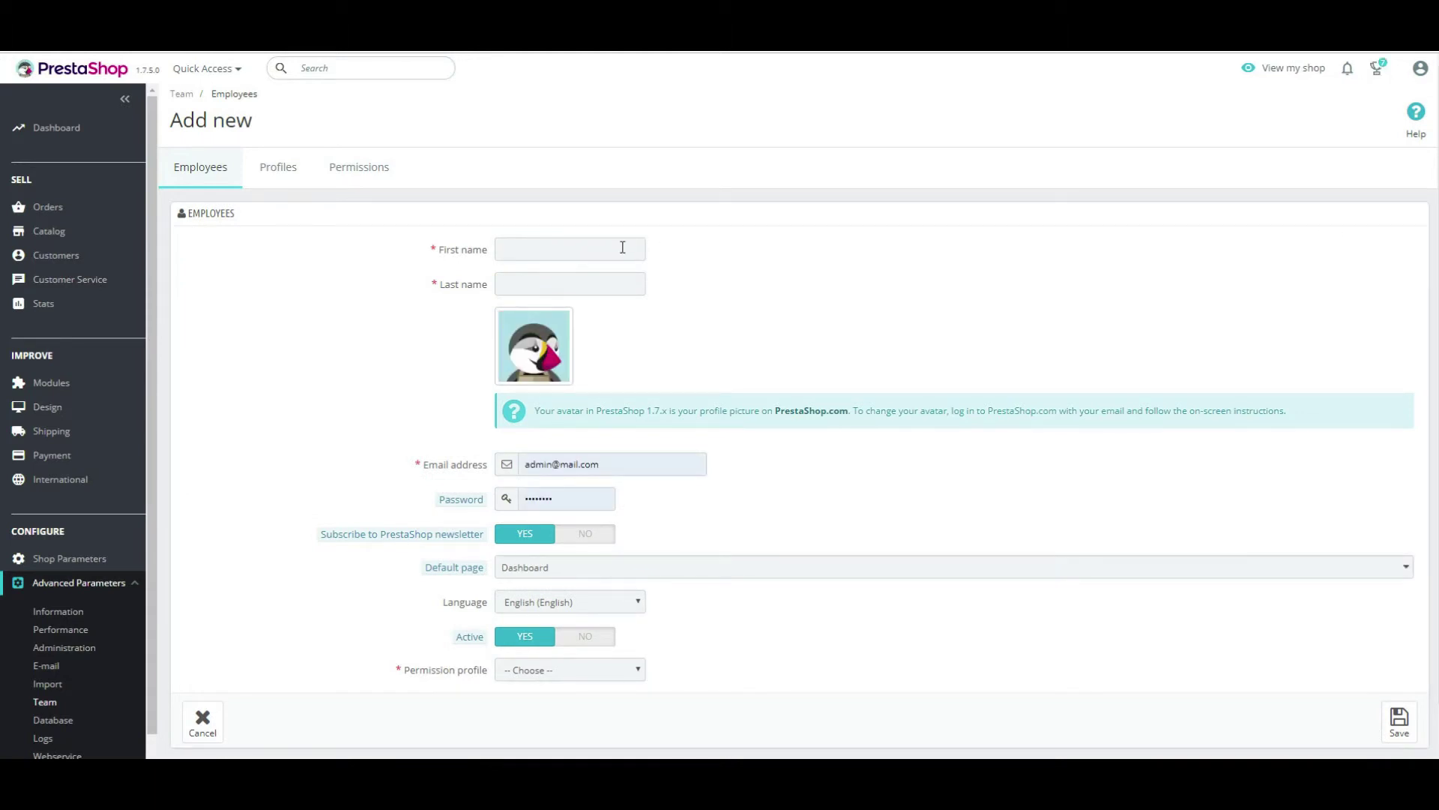
{"action": "type", "text": "Anthony"}
{"action": "left_click", "coordinate": [597, 282]}
{"action": "type", "text": "B"}
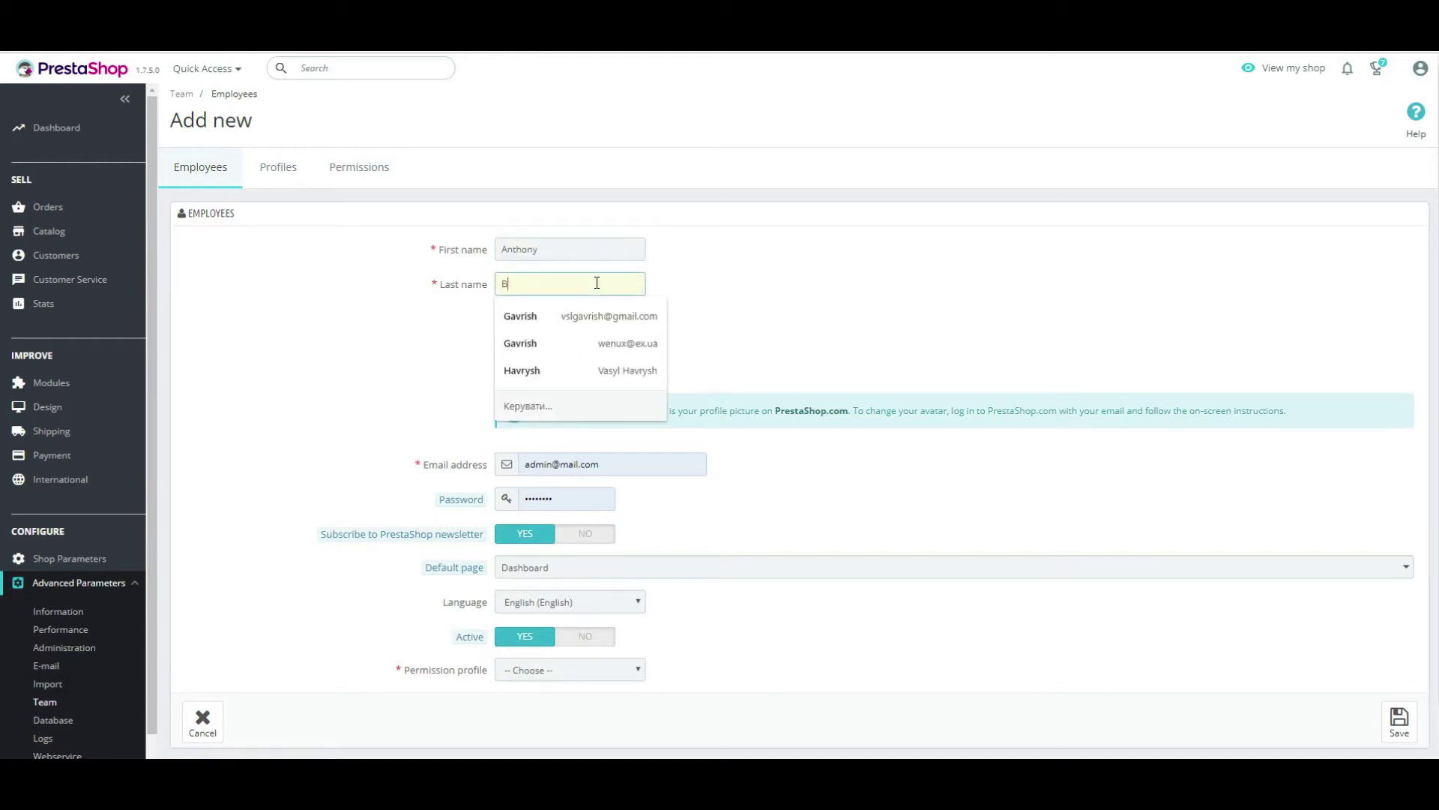
{"action": "type", "text": "oyd"}
{"action": "left_click", "coordinate": [691, 341]}
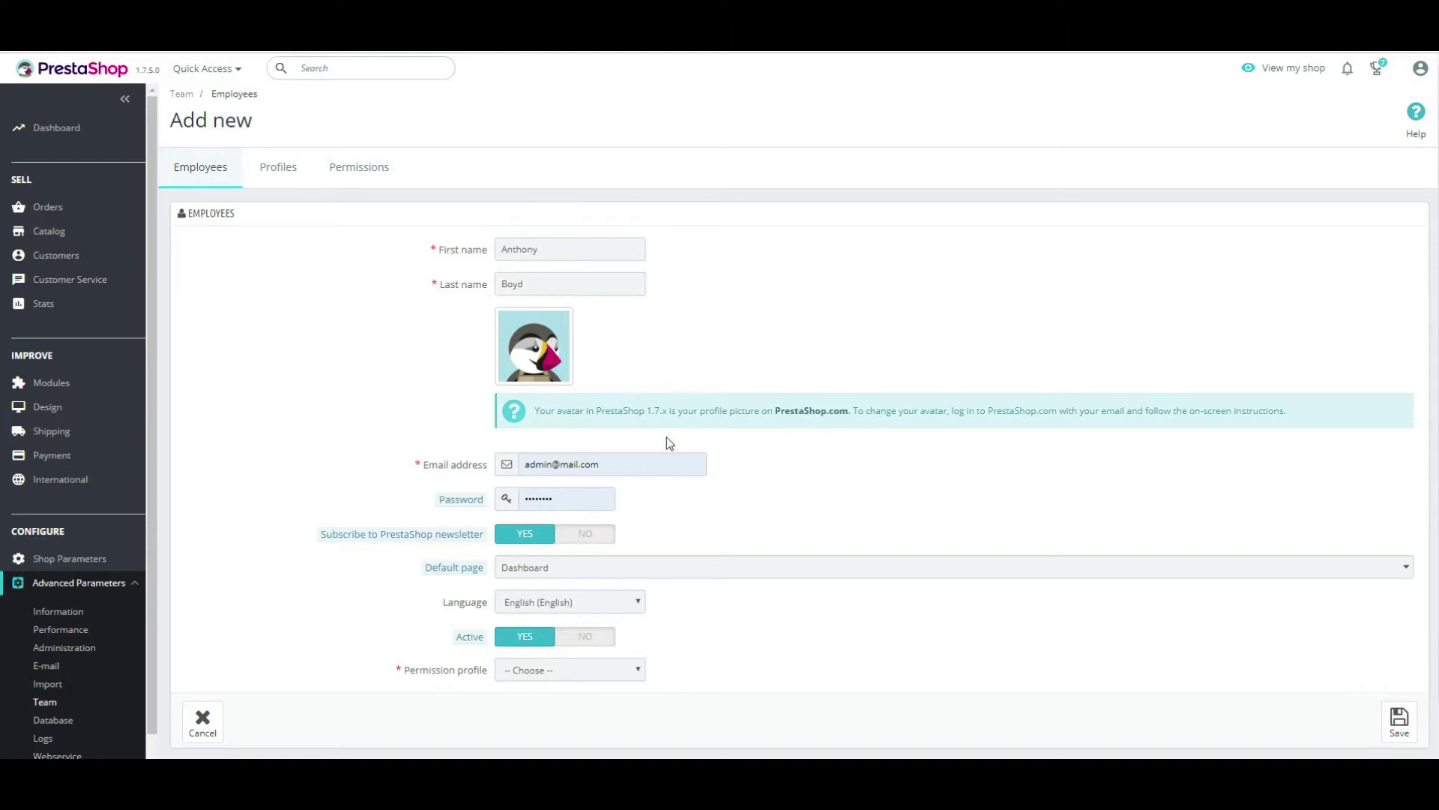
{"action": "scroll", "coordinate": [667, 443], "scroll_direction": "down", "scroll_amount": 1}
{"action": "left_click", "coordinate": [545, 419]}
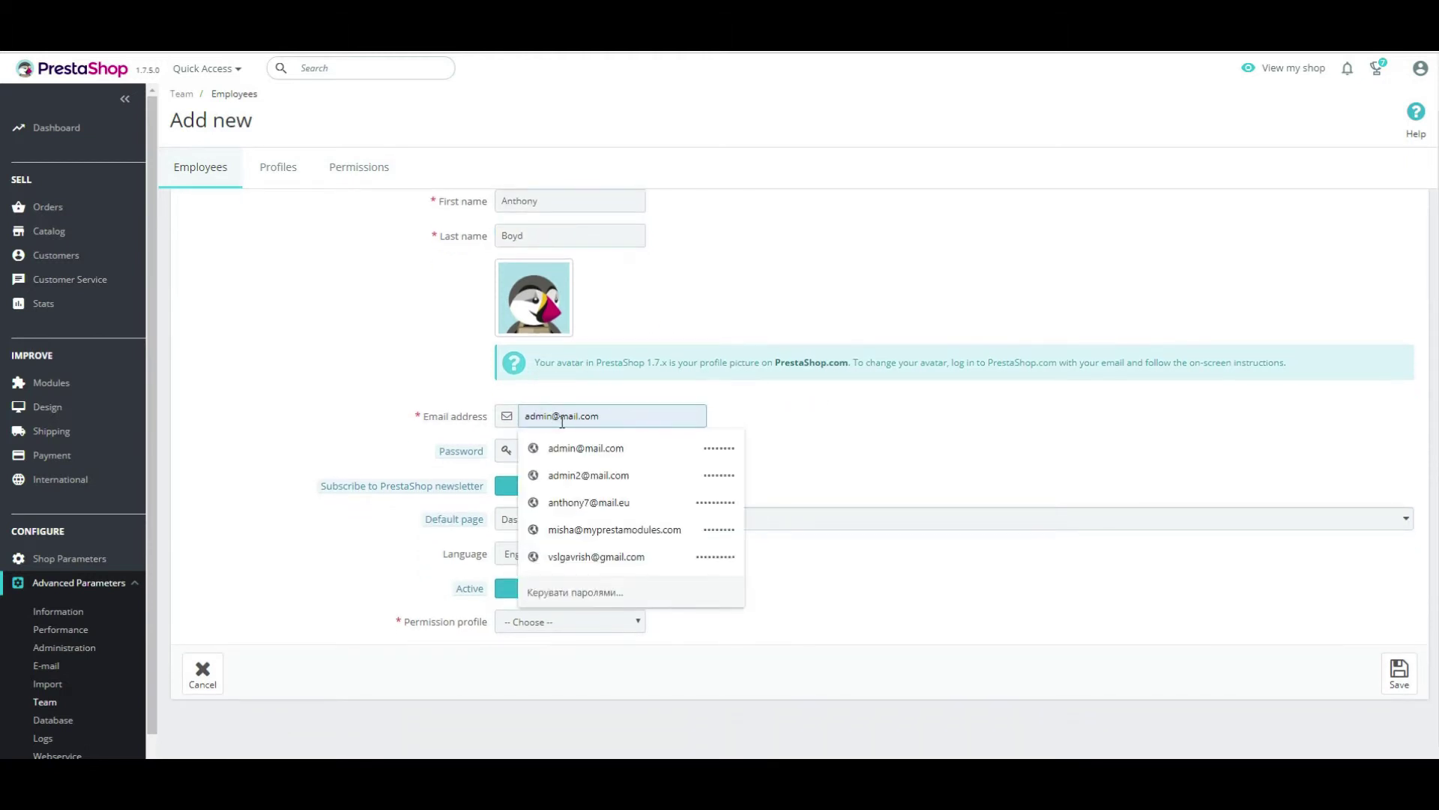
{"action": "type", "text": "777"}
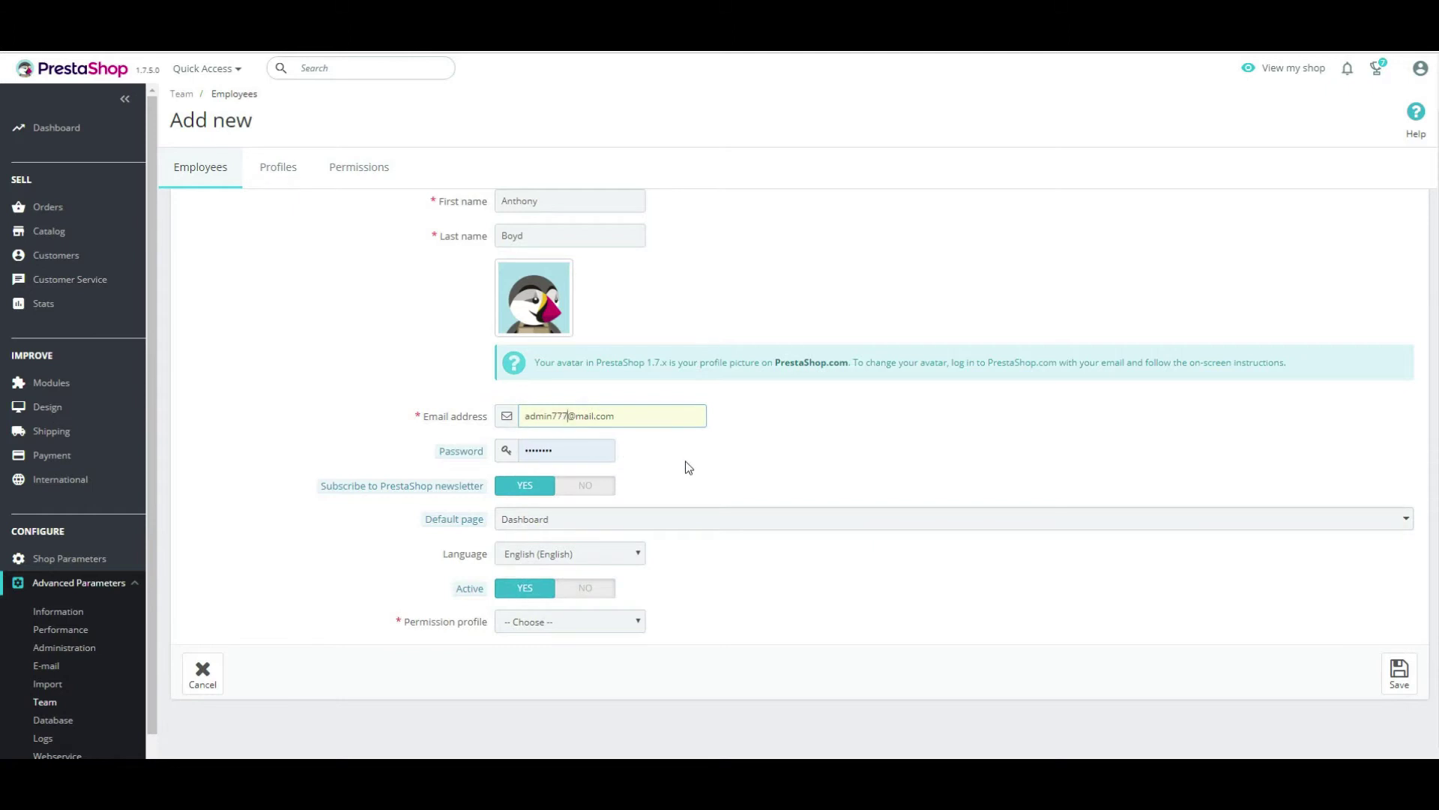
{"action": "left_click", "coordinate": [688, 467]}
Keep Dashboard as default page, assign the 'test role' permission profile, and save the employee.
{"action": "left_click", "coordinate": [531, 524]}
{"action": "left_click", "coordinate": [532, 567]}
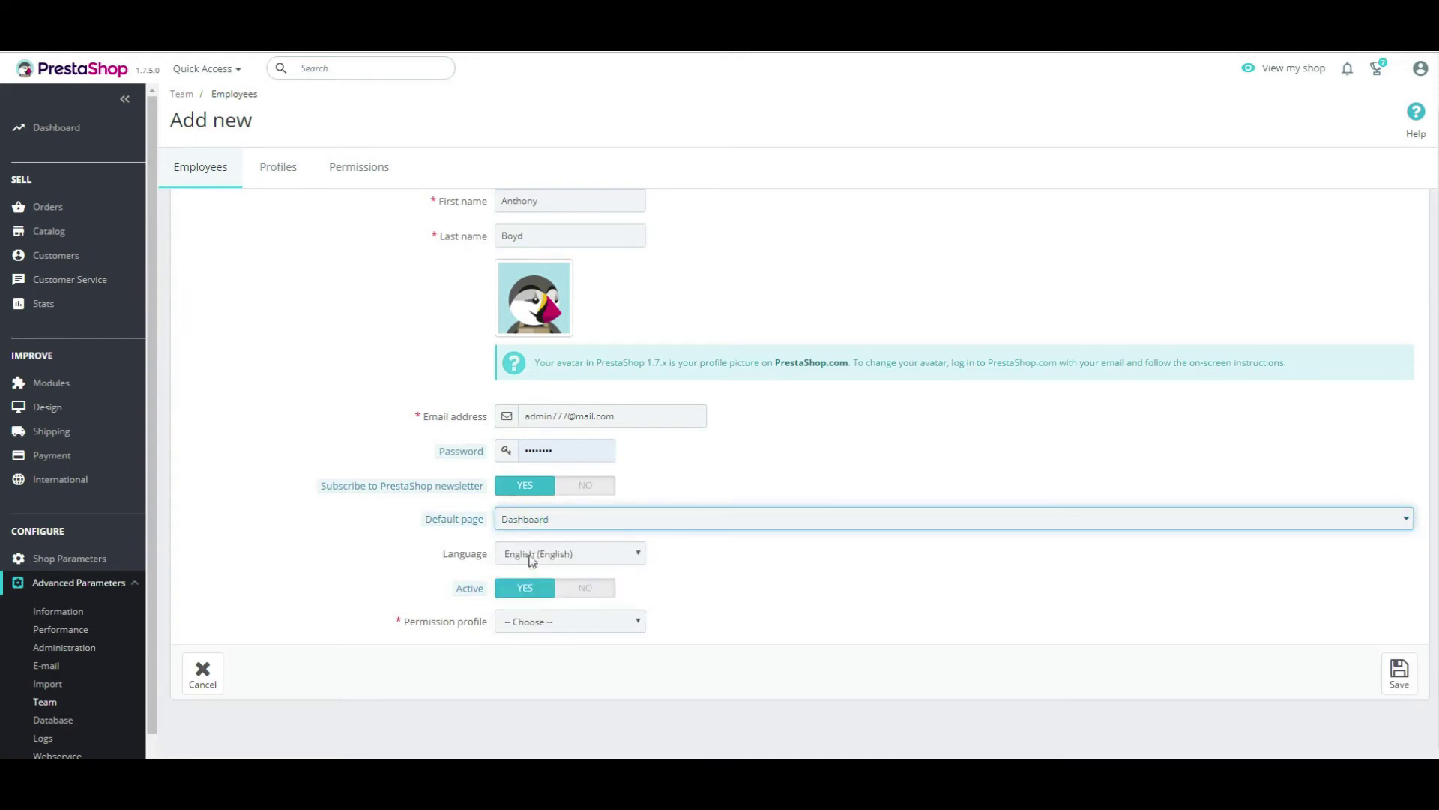
{"action": "left_click", "coordinate": [531, 556]}
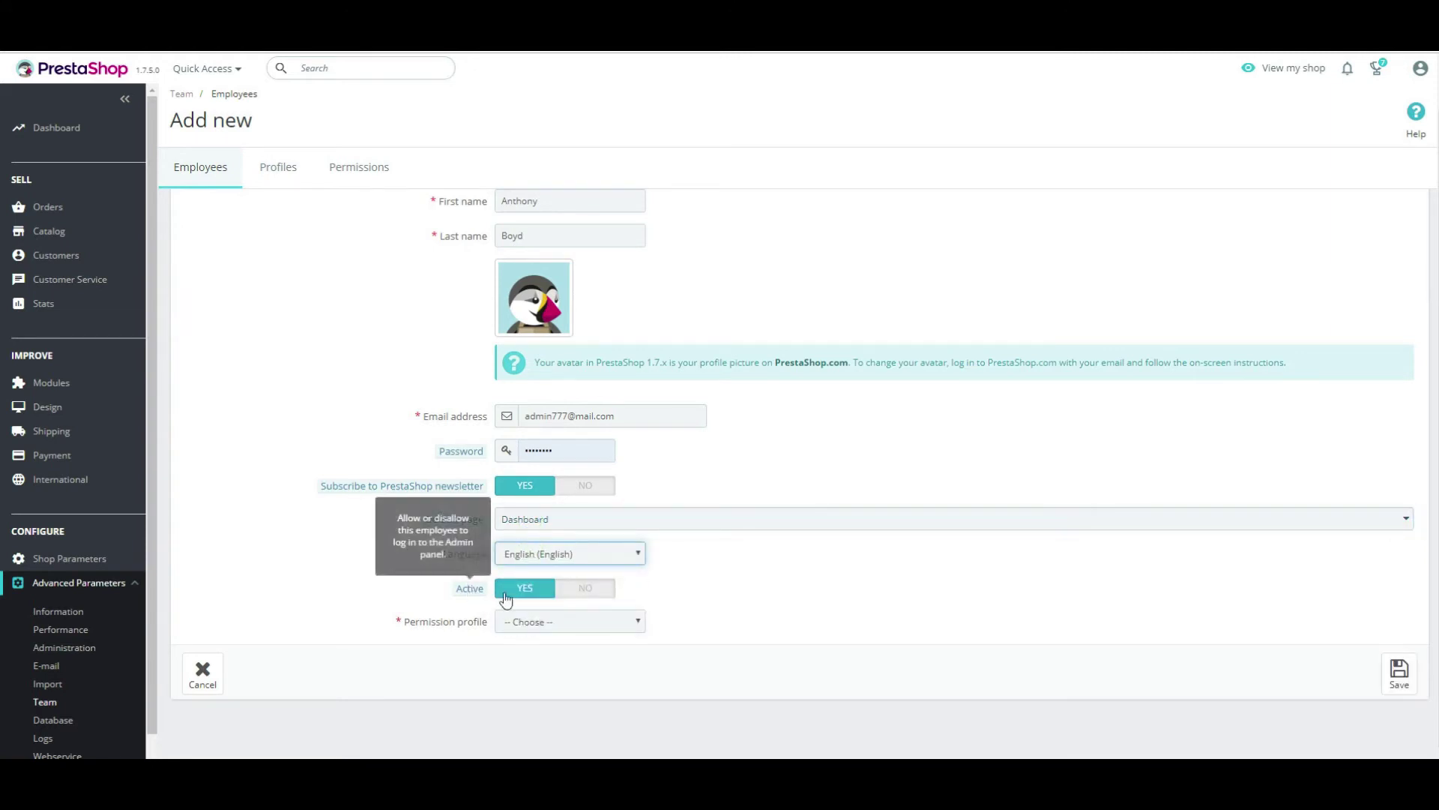
{"action": "left_click", "coordinate": [556, 624]}
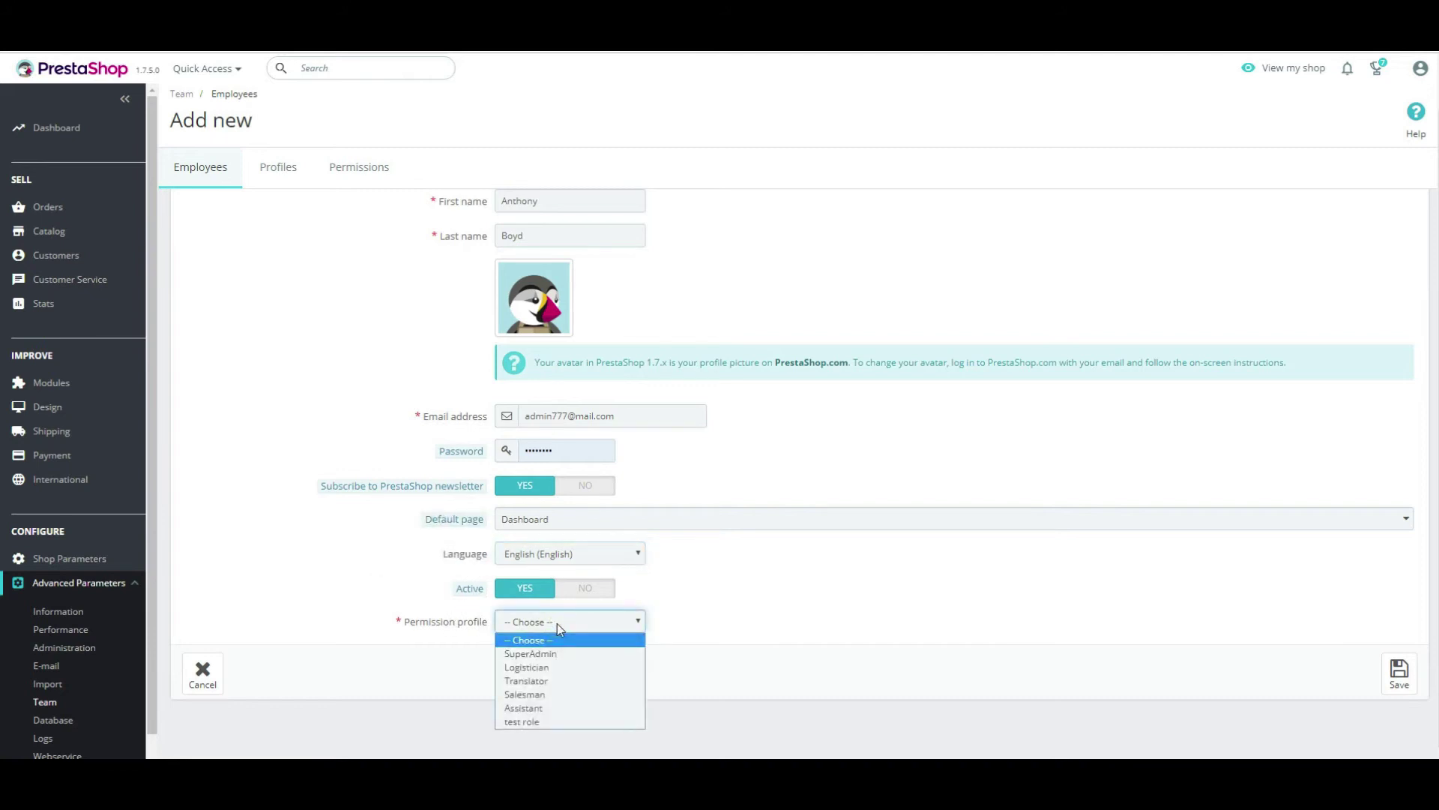
{"action": "left_click", "coordinate": [545, 722]}
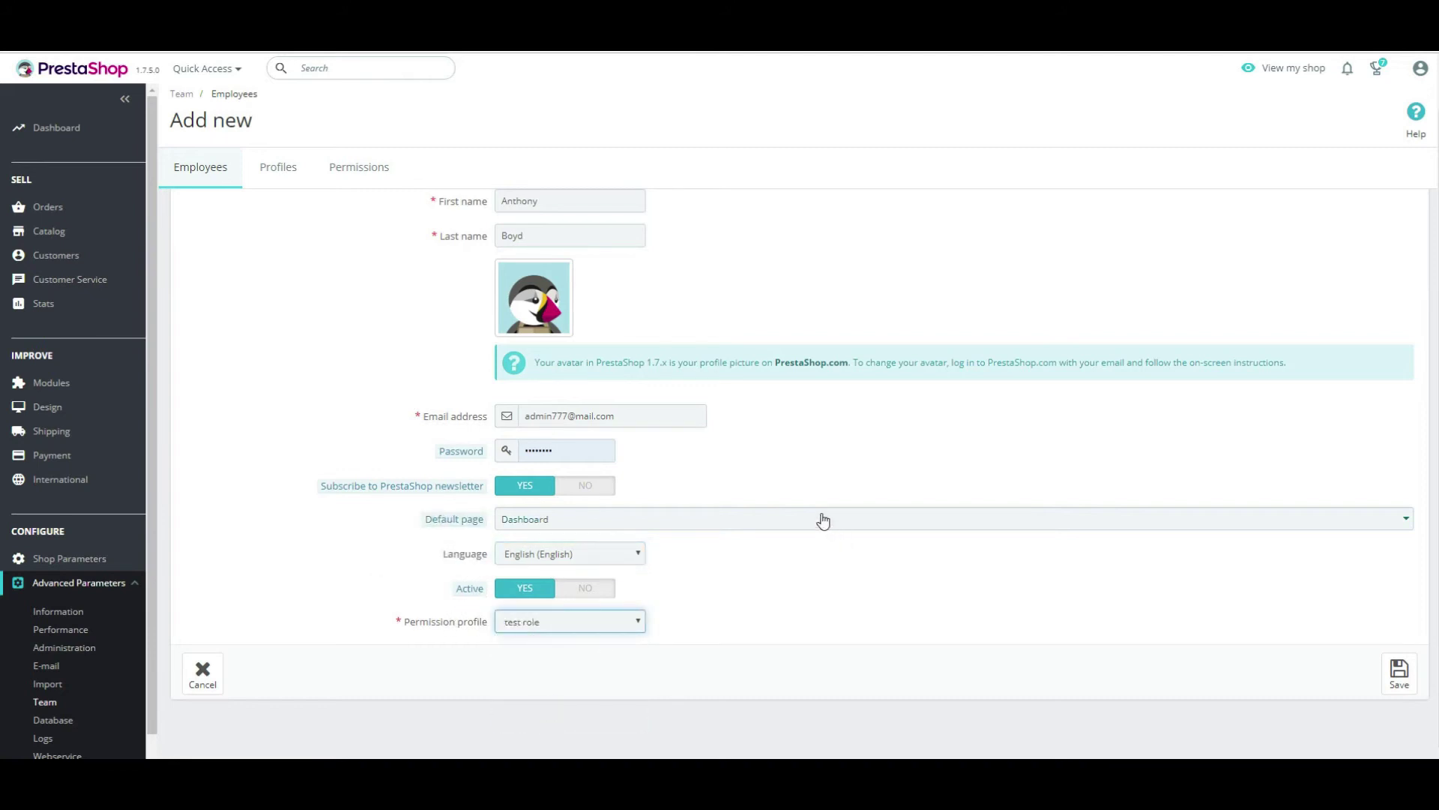
{"action": "scroll", "coordinate": [819, 521], "scroll_direction": "up", "scroll_amount": 1}
{"action": "scroll", "coordinate": [820, 521], "scroll_direction": "down", "scroll_amount": 1}
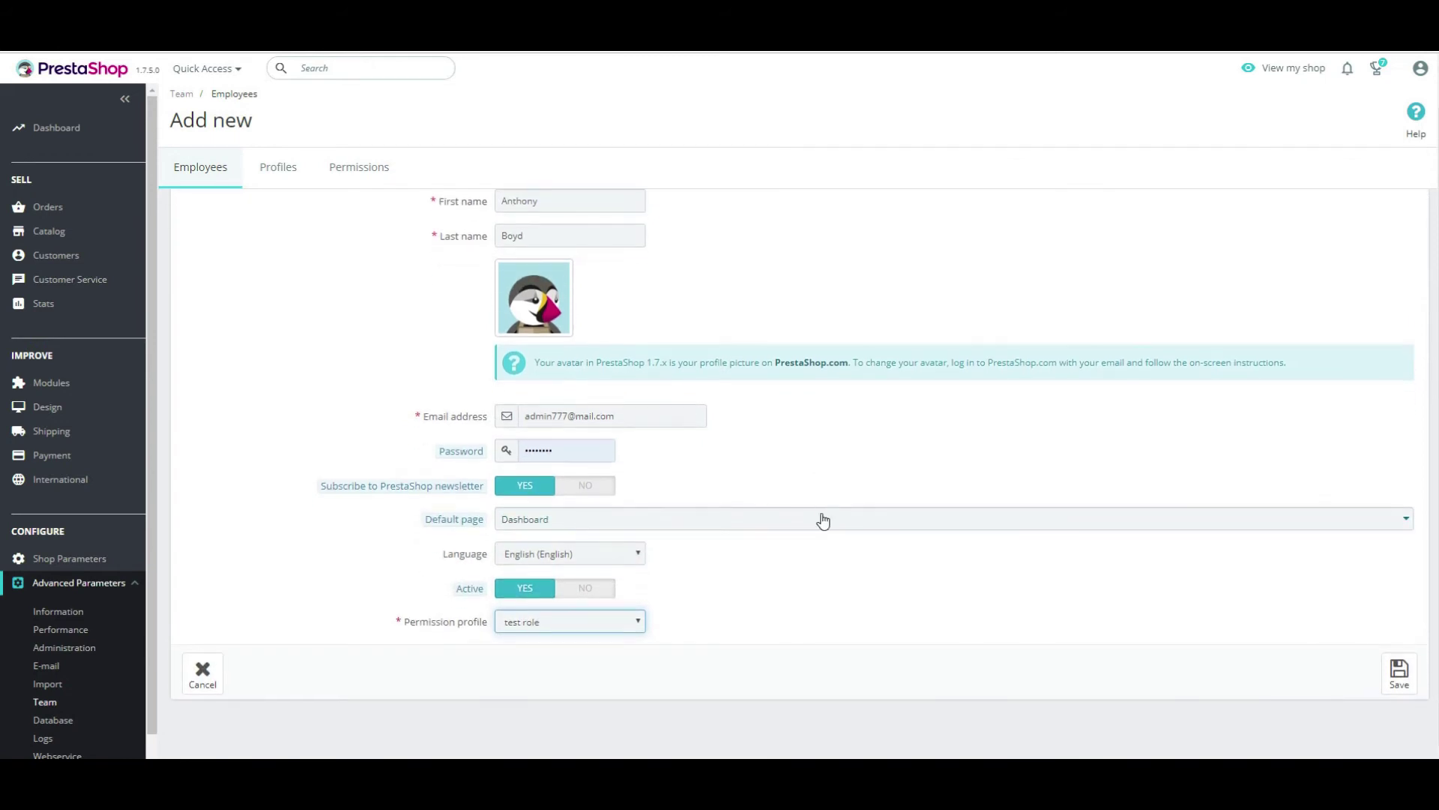
{"action": "left_click", "coordinate": [1398, 682]}
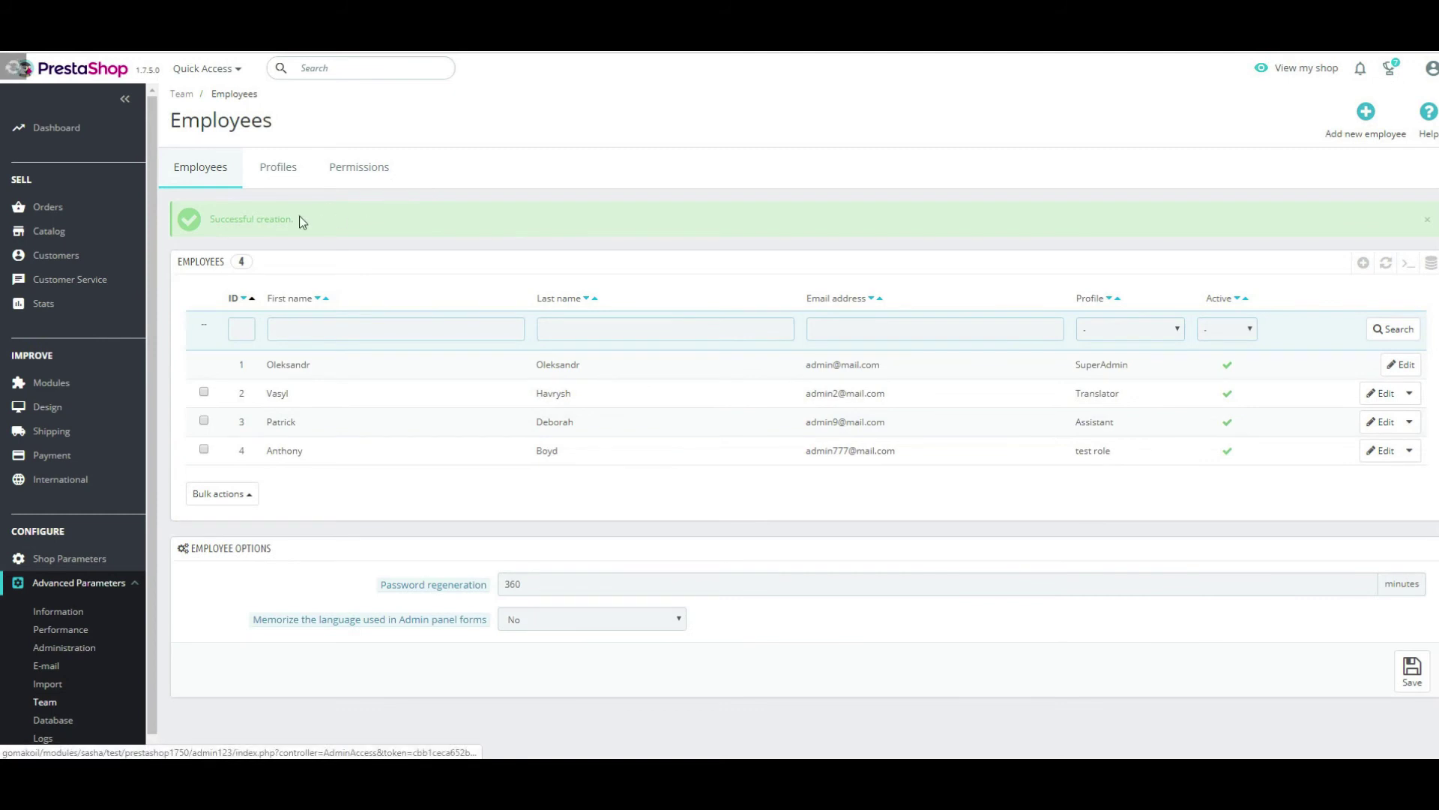
{"action": "left_click_drag", "start_coordinate": [295, 219], "coordinate": [207, 215]}
{"action": "left_click", "coordinate": [208, 215]}
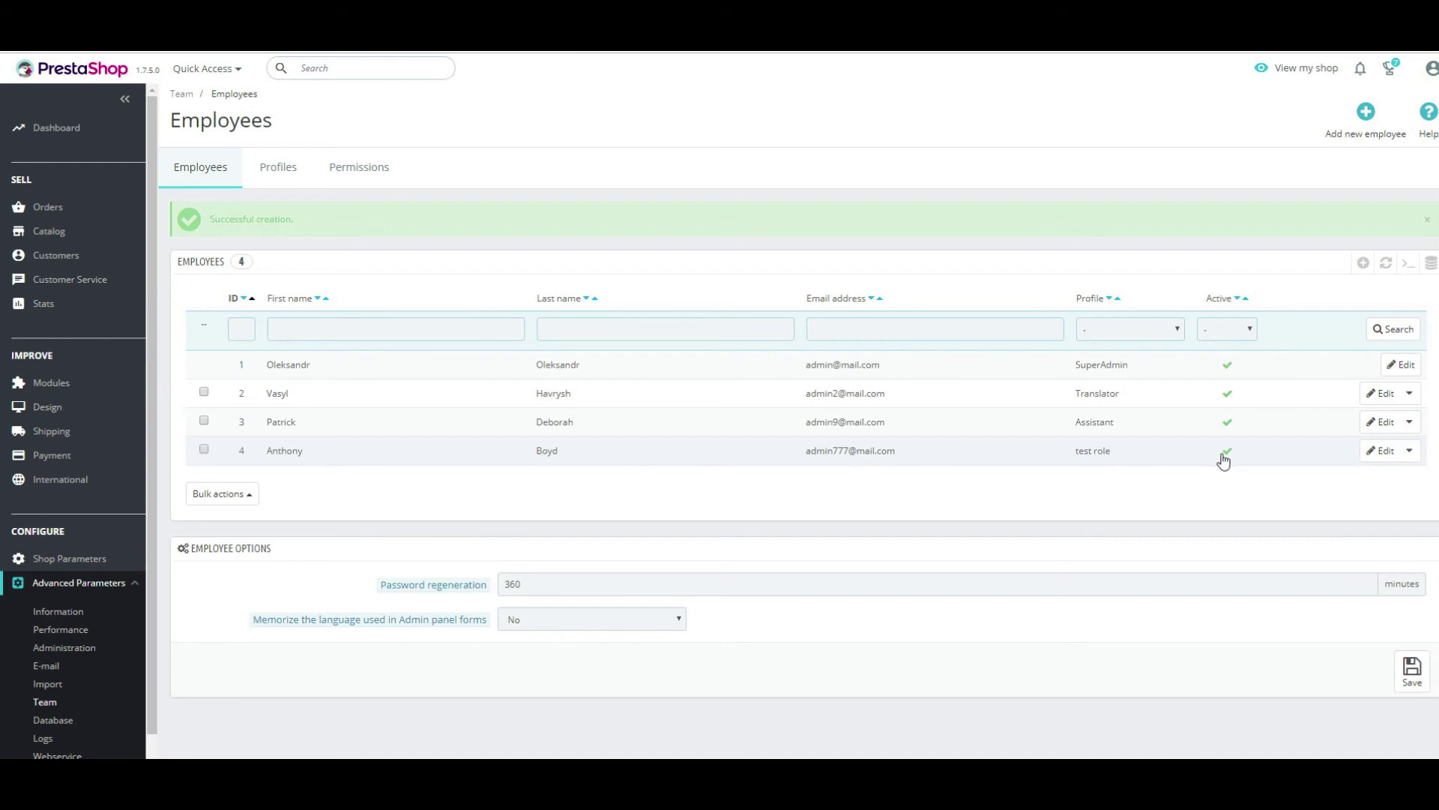
{"action": "left_click", "coordinate": [1250, 342]}
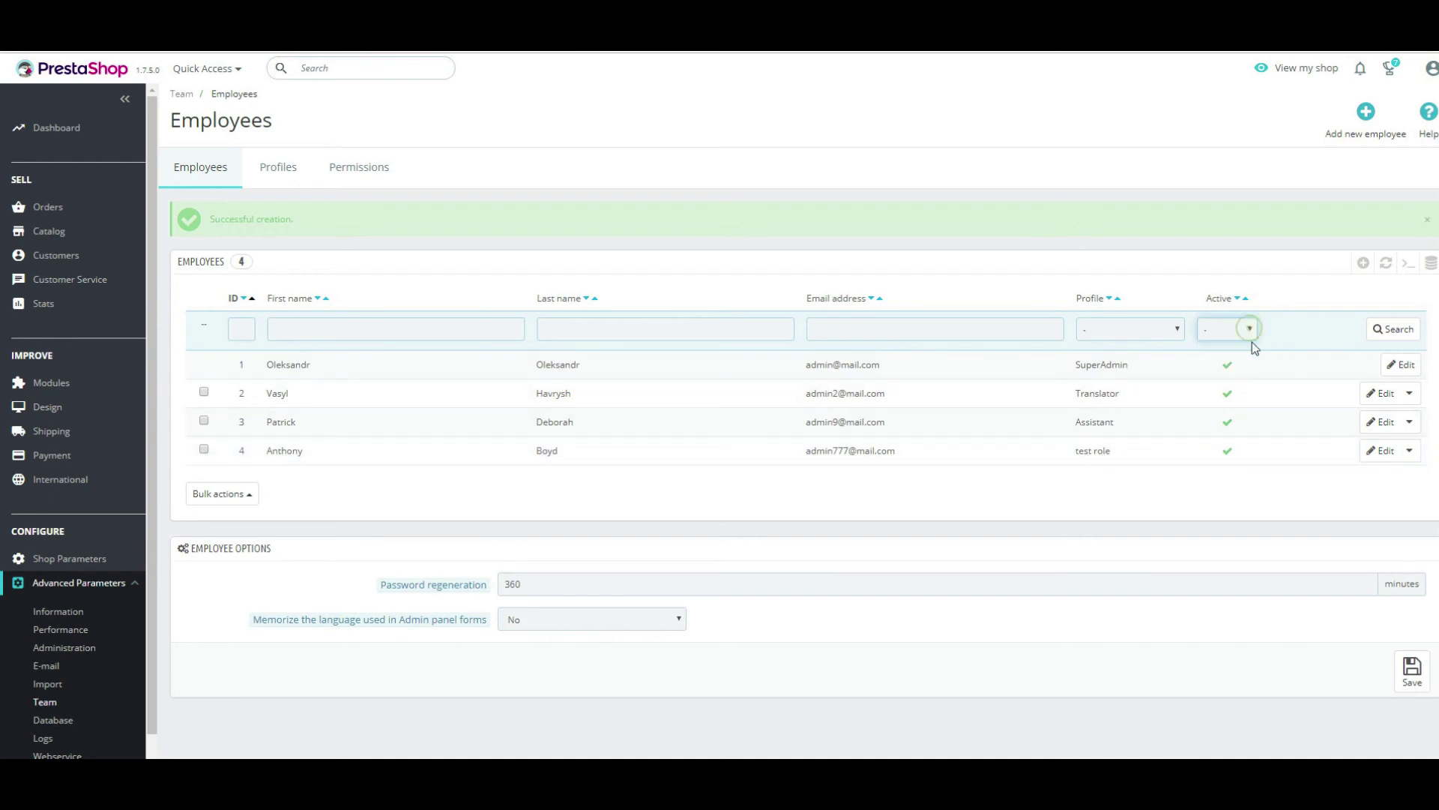